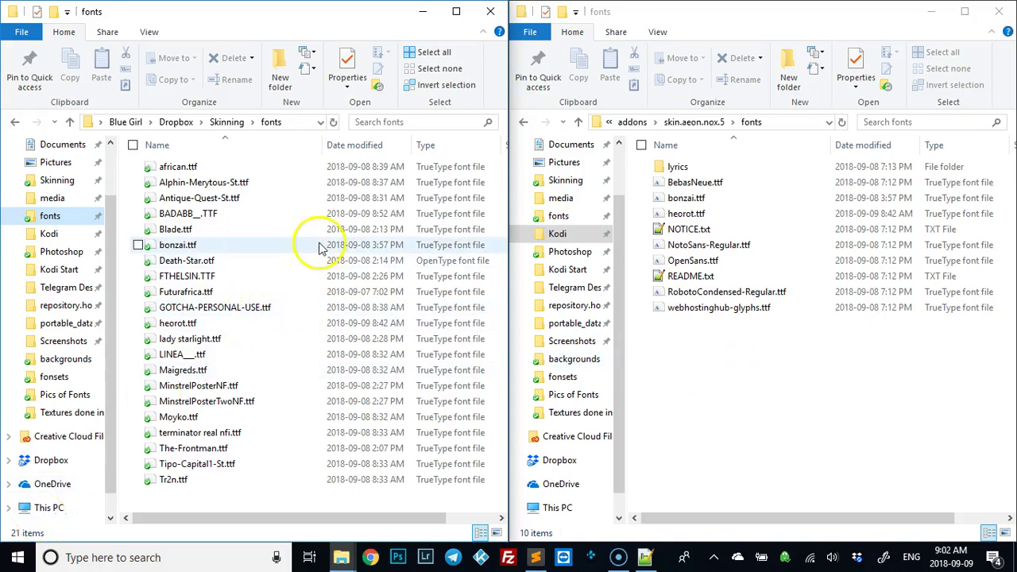
- Retrace the folder path from Kodi through addons and skin.aeon.nox.5 to the skin's fonts folder
click(187, 214)
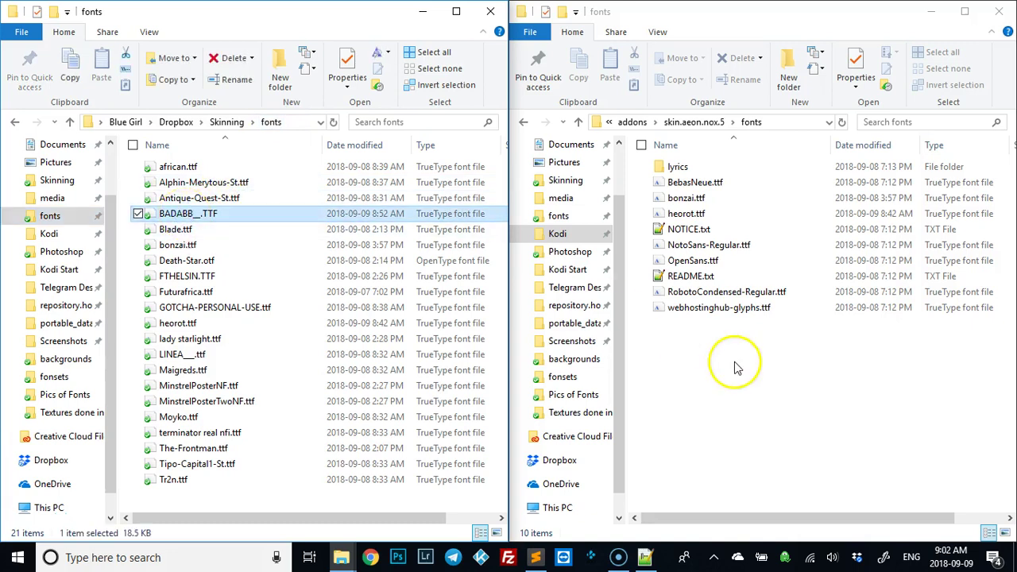
click(633, 123)
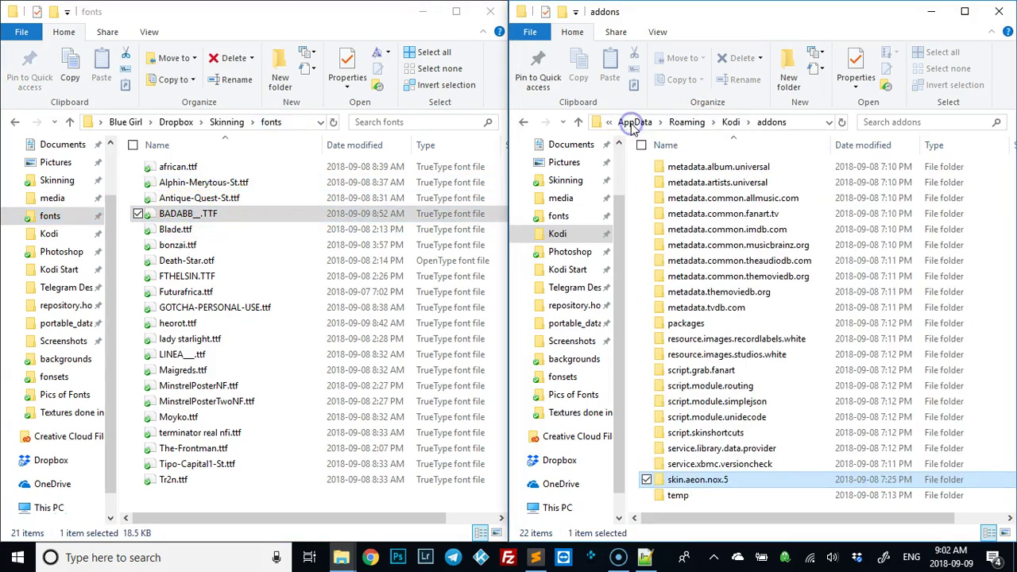
click(739, 124)
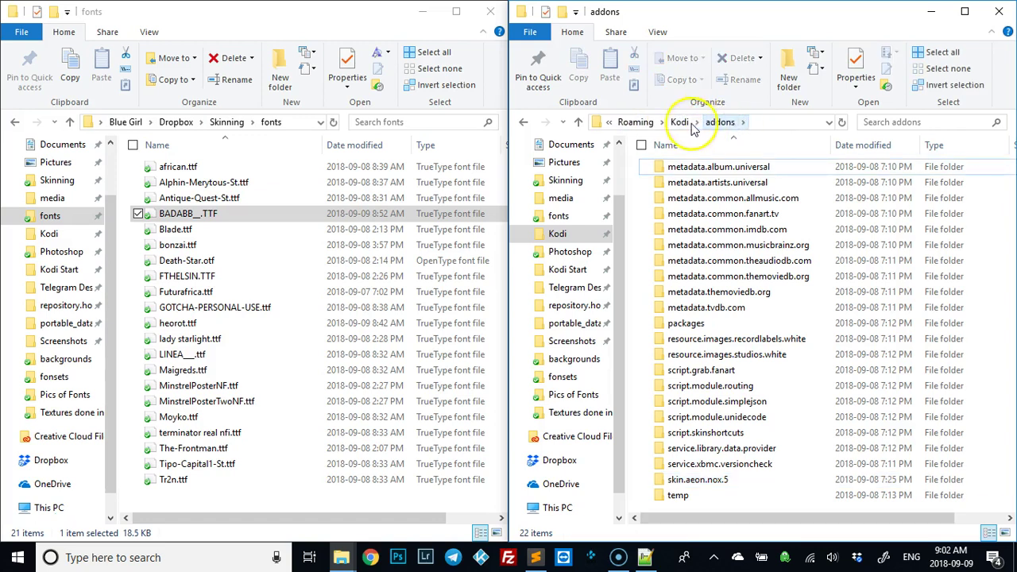
click(680, 123)
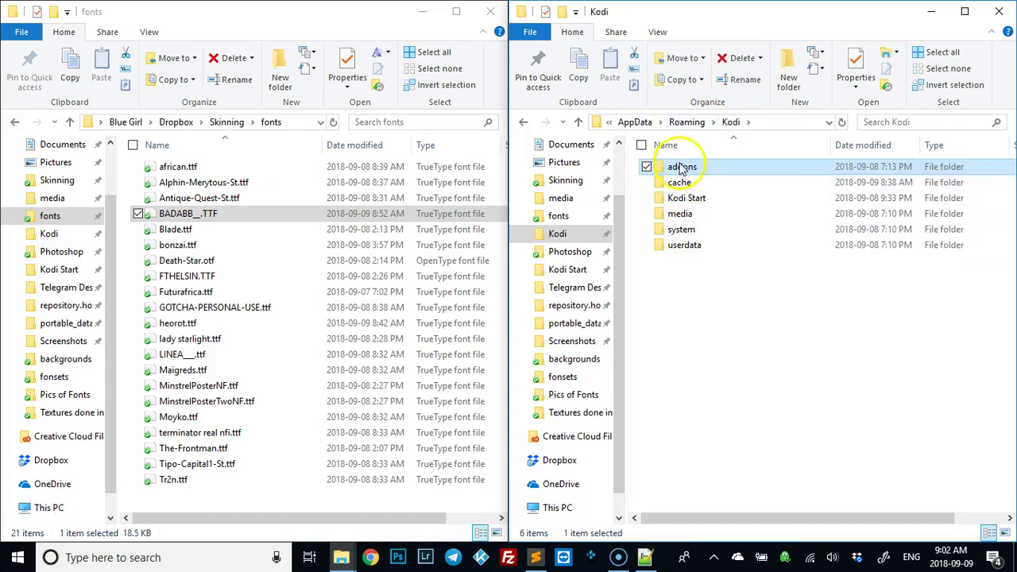
click(690, 169)
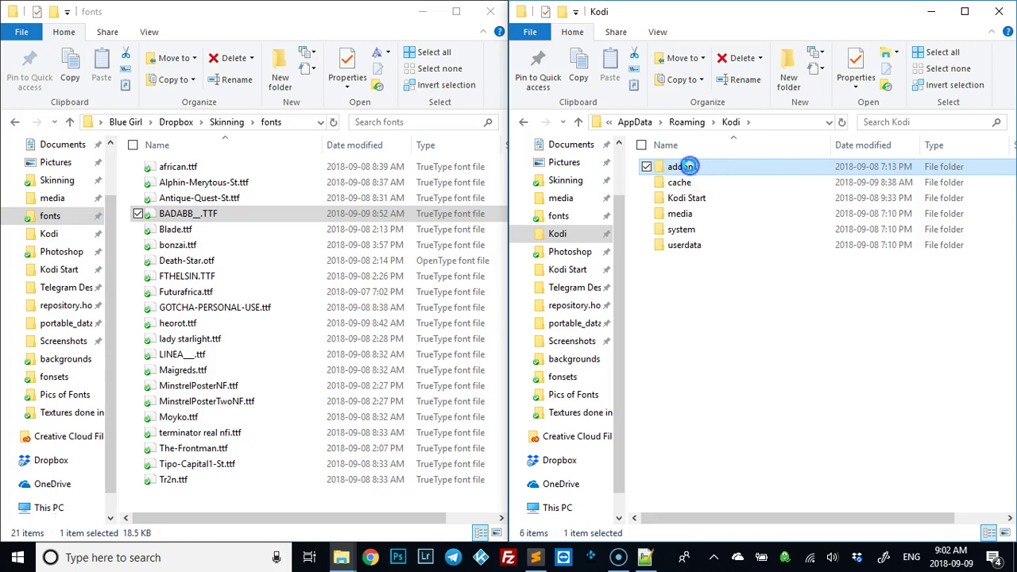
double_click(688, 166)
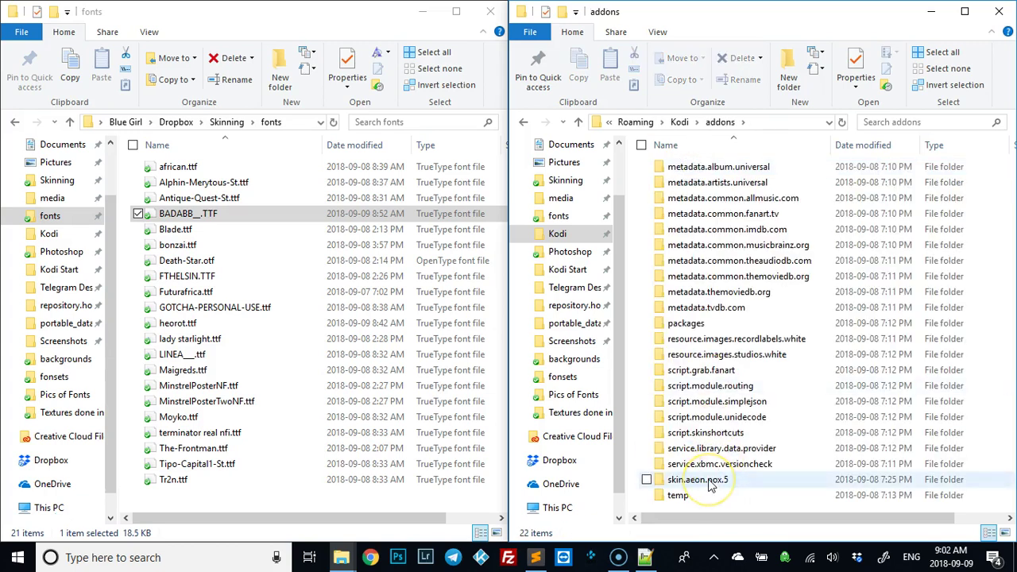
double_click(710, 482)
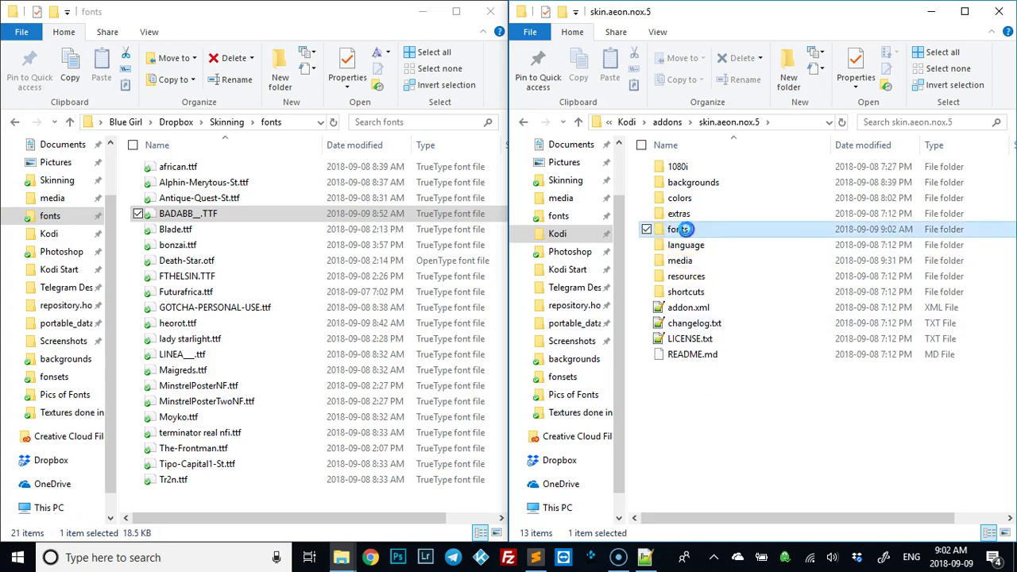
double_click(686, 230)
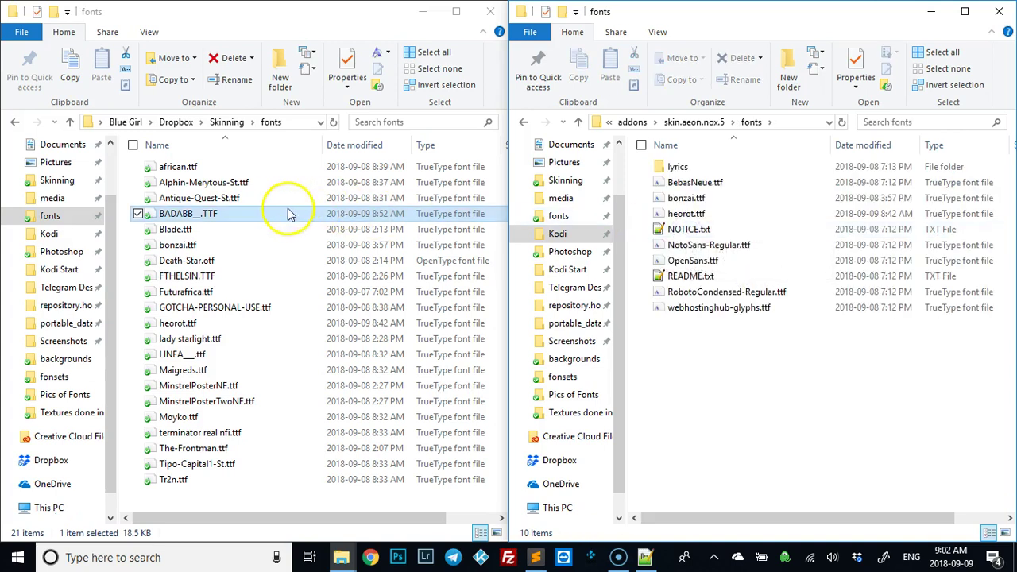
- Copy BADABB__.TTF from the Dropbox Skinning fonts folder into the skin.aeon.nox.5 fonts folder
click(276, 214)
right_click(276, 215)
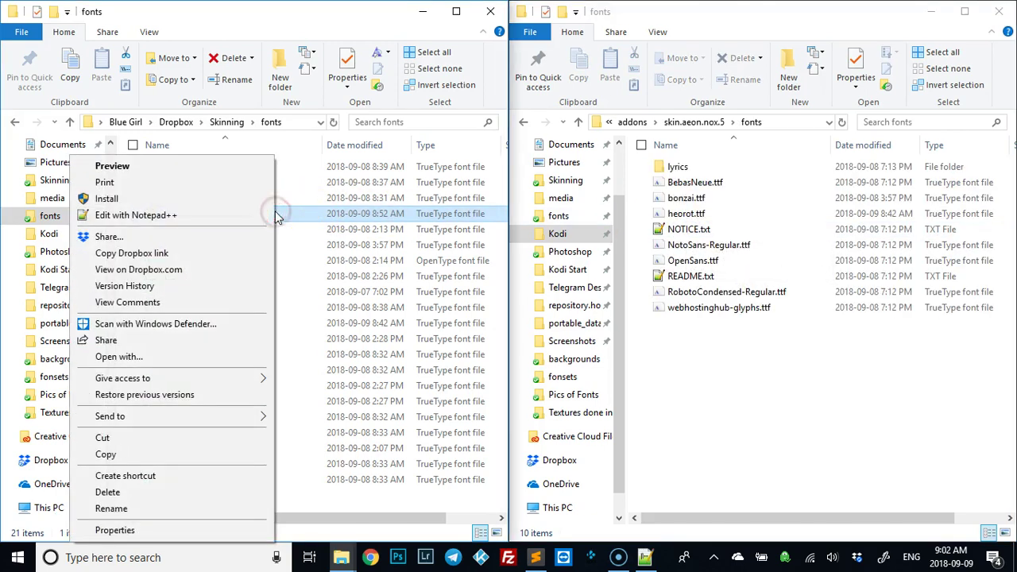
click(188, 452)
right_click(701, 425)
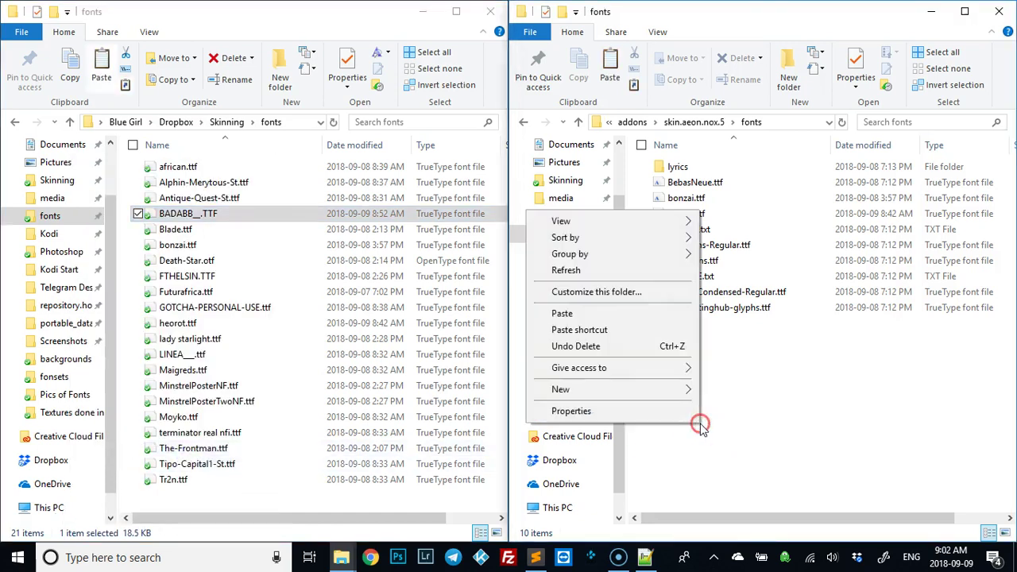
click(656, 316)
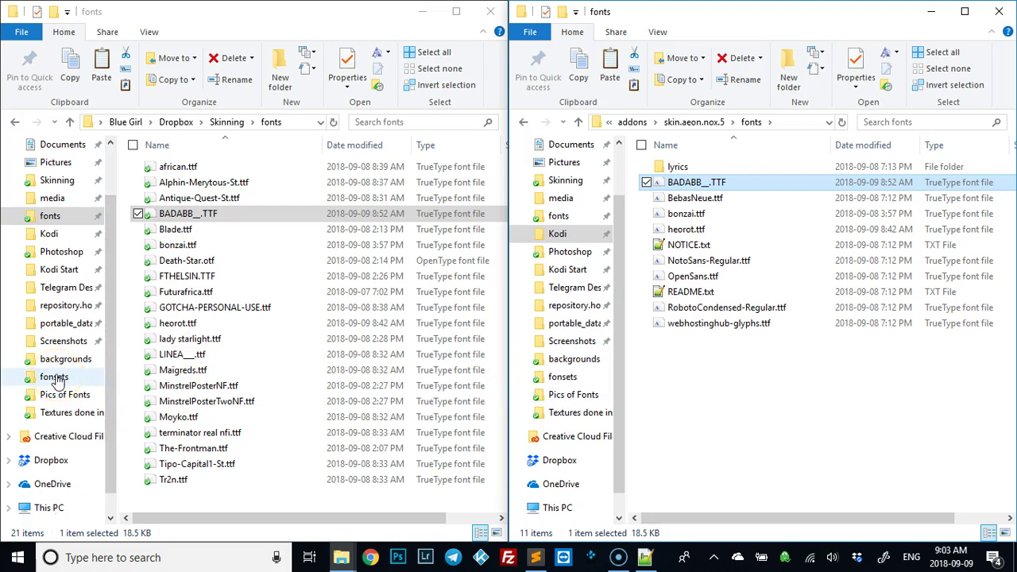
- Show the Skinning fonsets folder and open strings.po from the English language folder of skin.aeon.nox.5
click(55, 378)
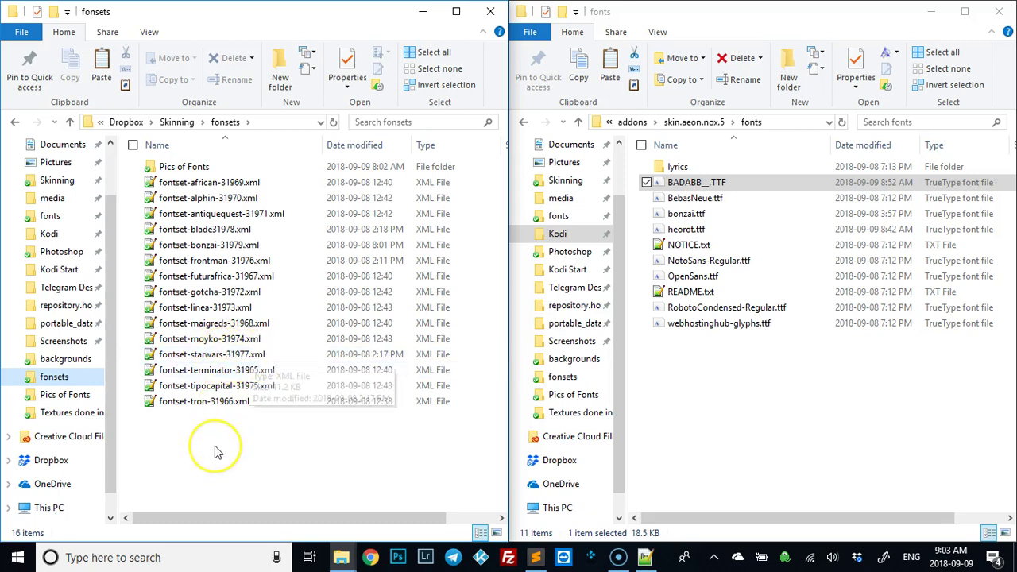
click(683, 121)
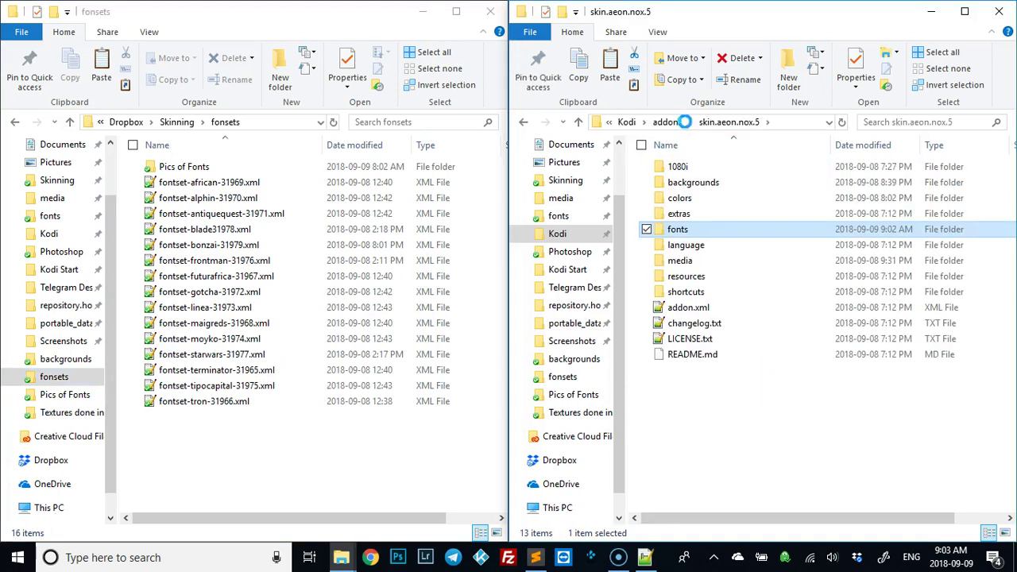
double_click(682, 246)
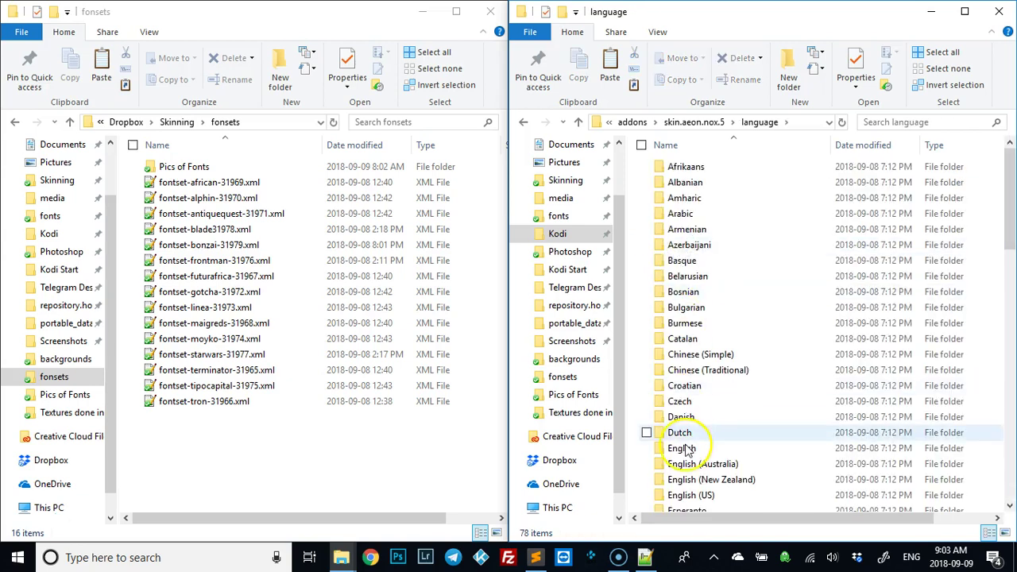
click(685, 449)
double_click(682, 449)
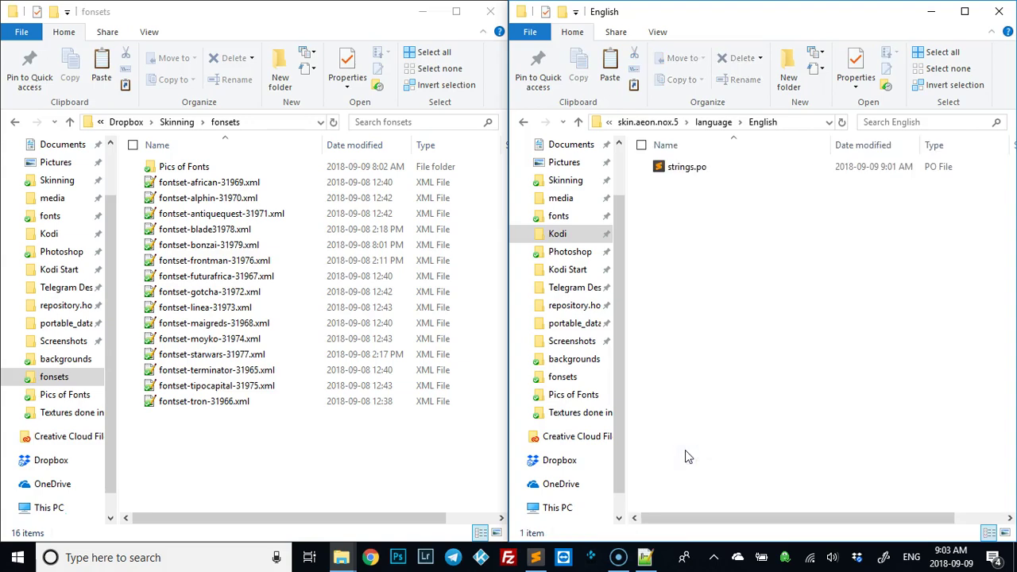
double_click(685, 168)
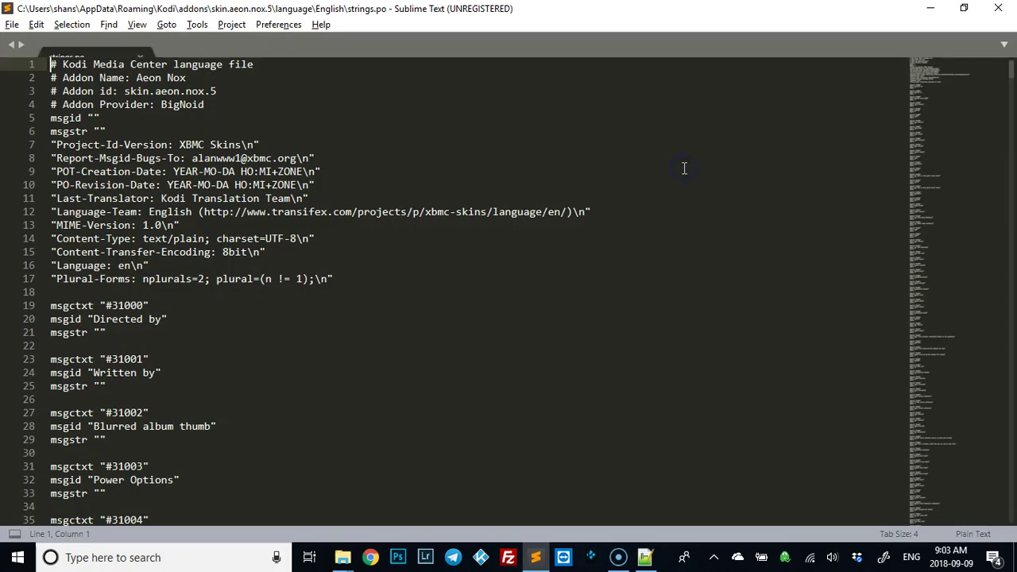
- Duplicate the three-line Bonzai entry (#31979) at the end of strings.po, leaving a blank line between the entries
drag(1008, 75, 1012, 503)
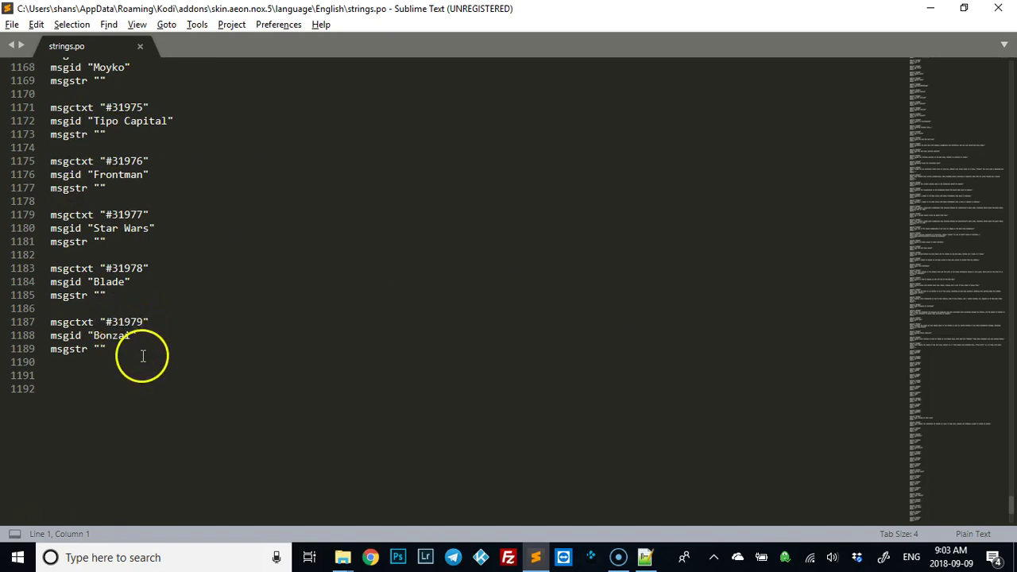
click(116, 350)
drag(116, 350, 33, 324)
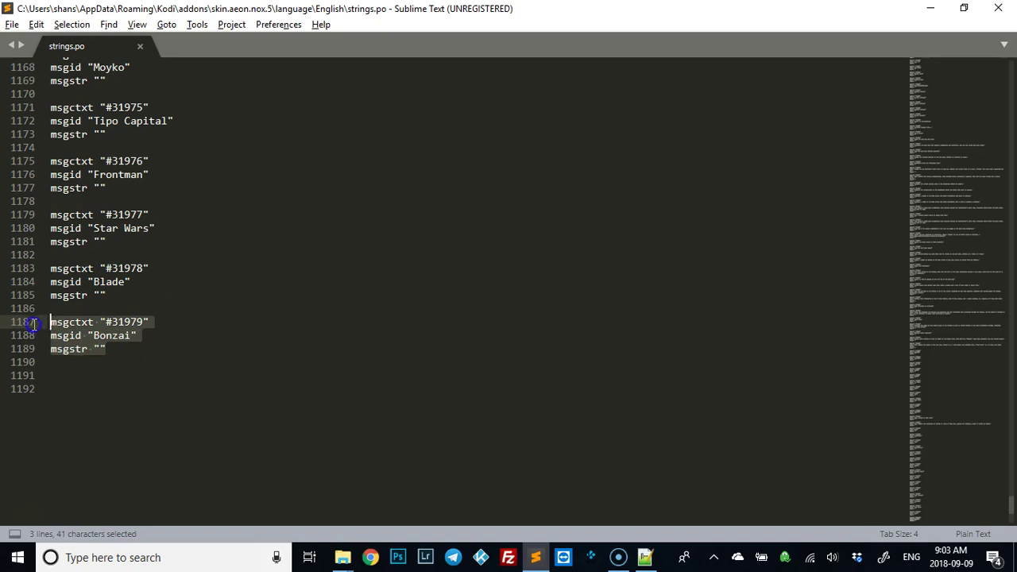
key(Right)
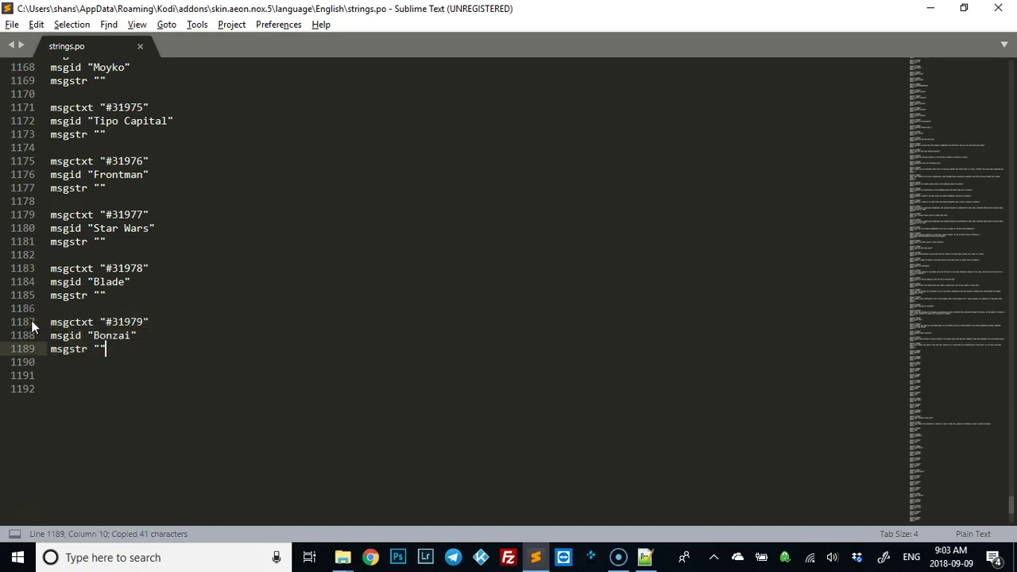
key(Return)
key(Return)
key(ctrl+v)
- Change the copied entry to msgctxt "#31980" and msgid "Bad", and save and close strings.po
click(144, 375)
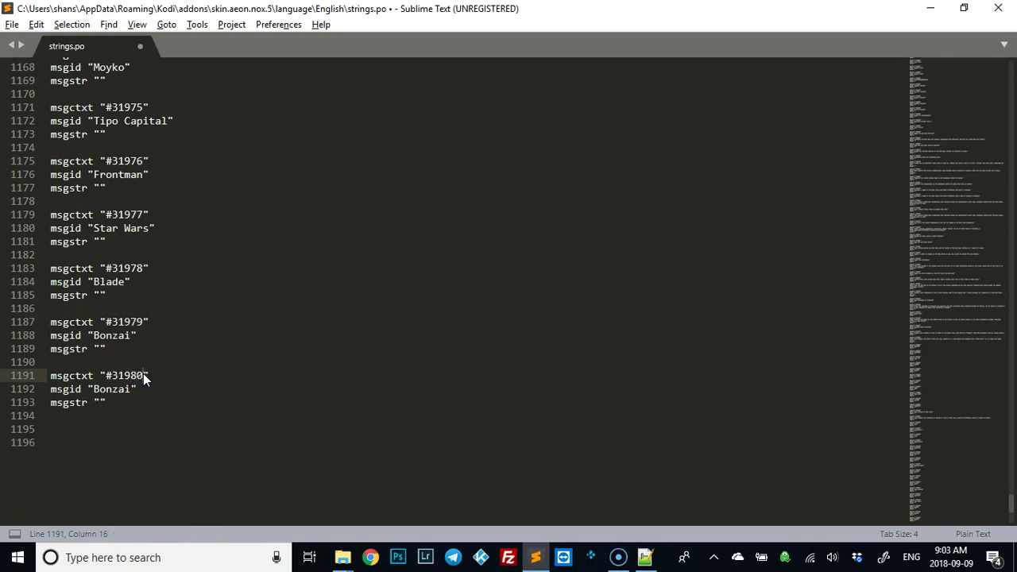
drag(130, 390, 111, 389)
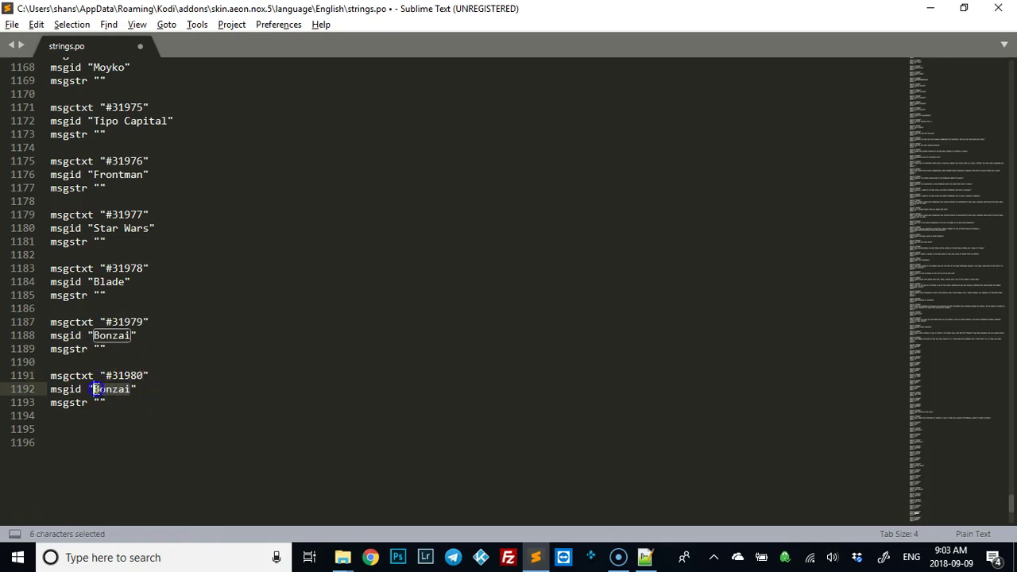
text(Ra)
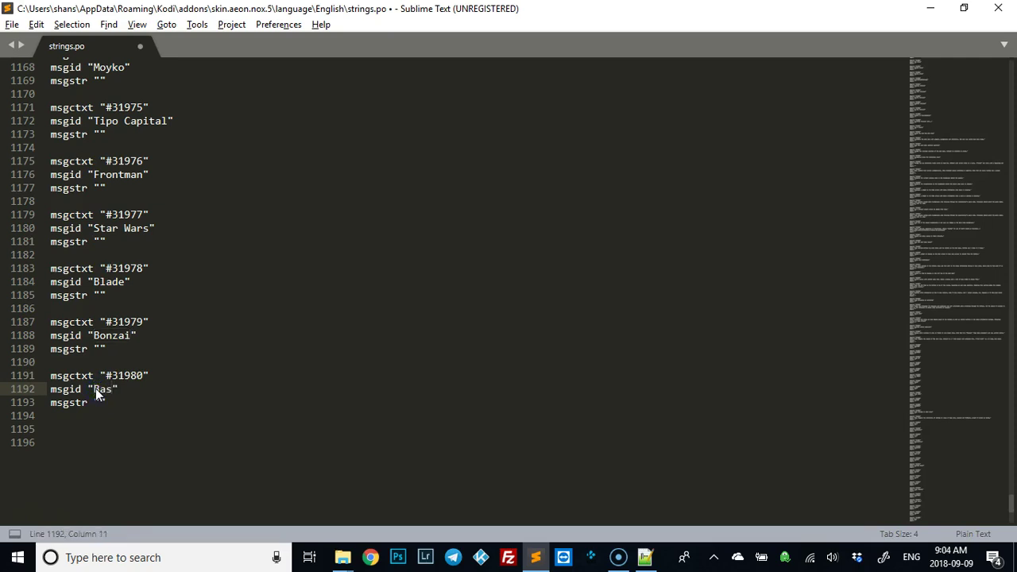
click(208, 431)
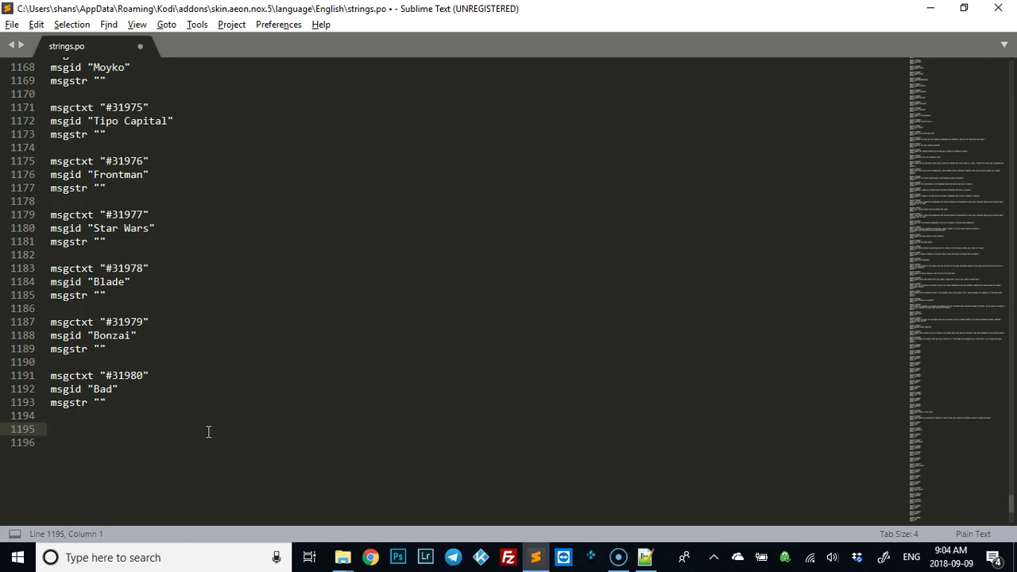
key(ctrl+s)
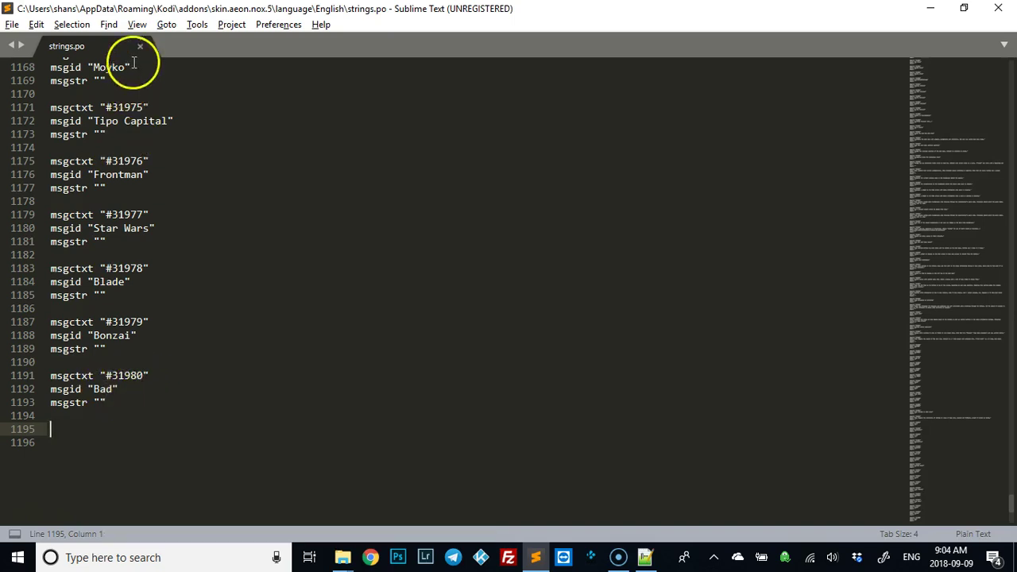
click(998, 8)
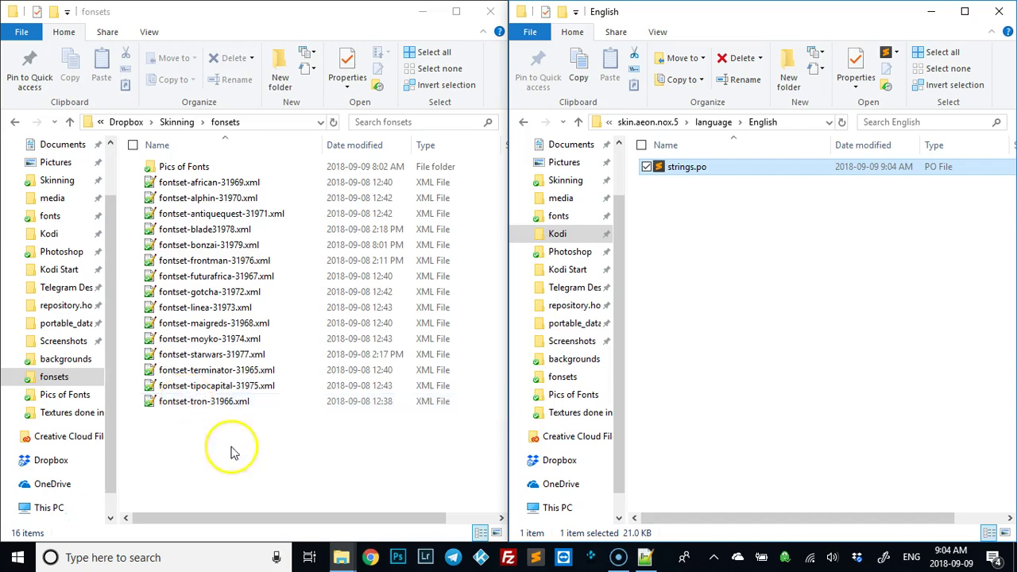
- Open Font.xml from the 1080i folder of skin.aeon.nox.5
click(659, 126)
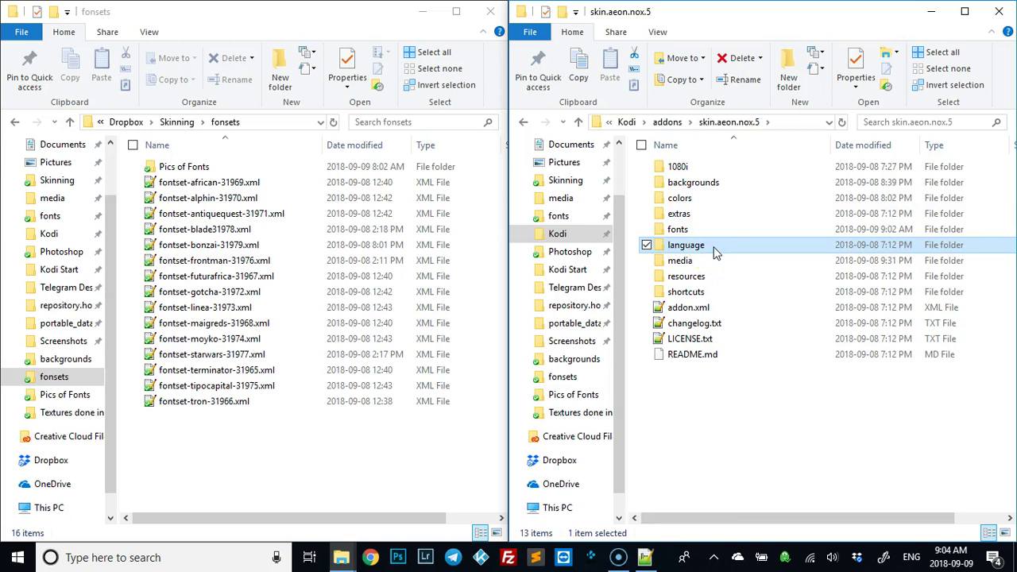
click(676, 170)
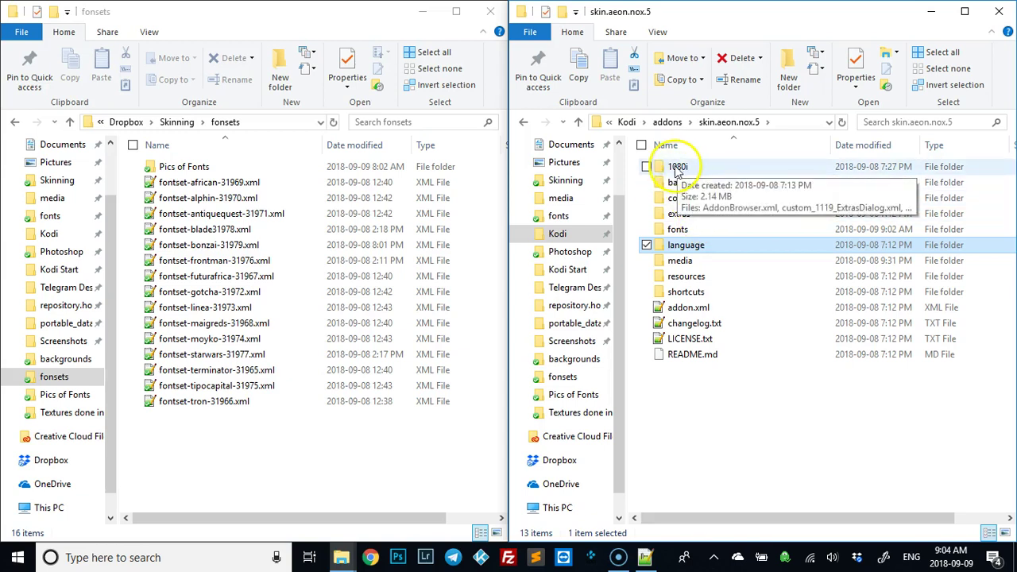
double_click(675, 168)
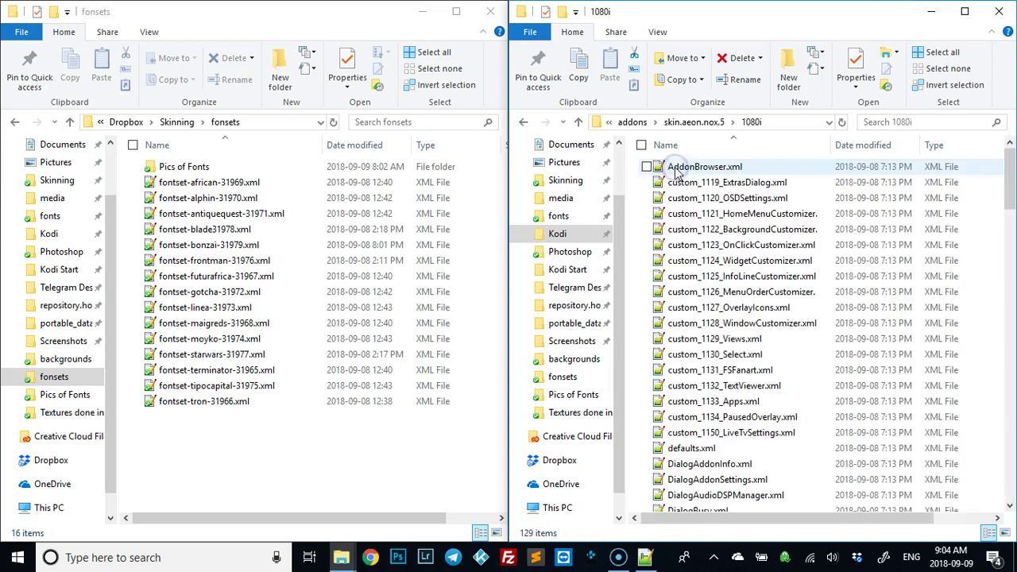
scroll(683, 351, down, 4)
scroll(691, 355, down, 10)
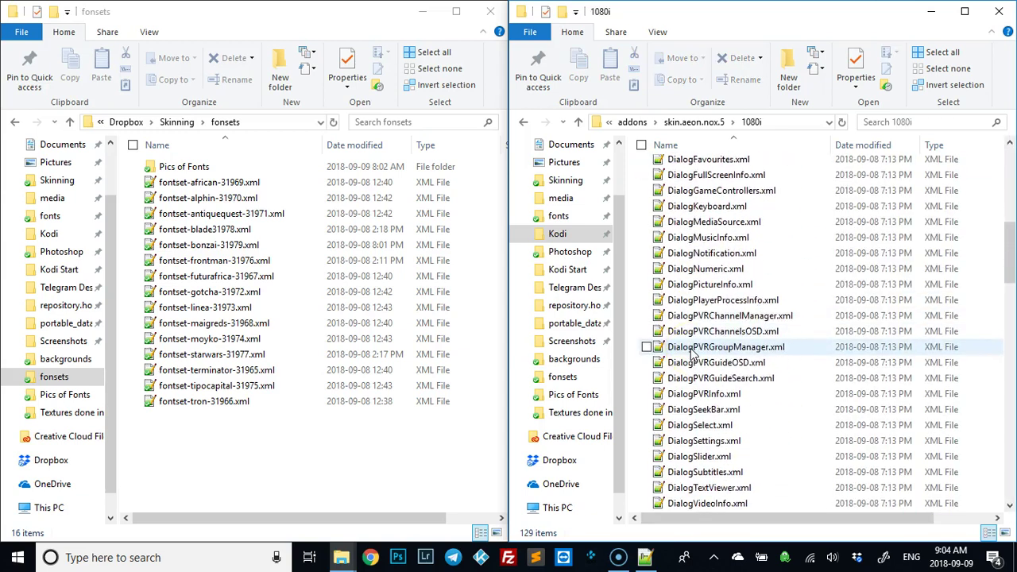
click(679, 348)
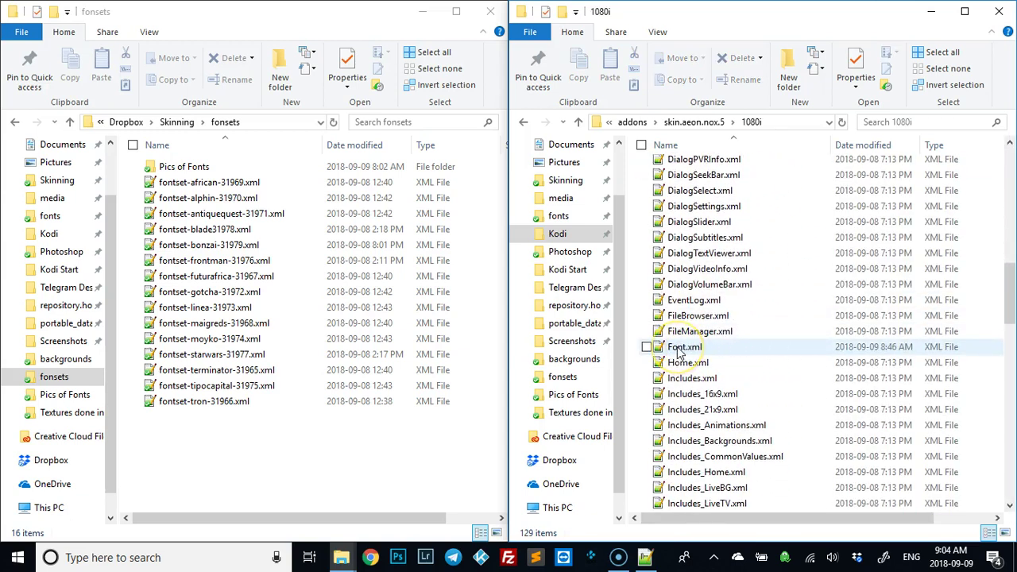
double_click(679, 348)
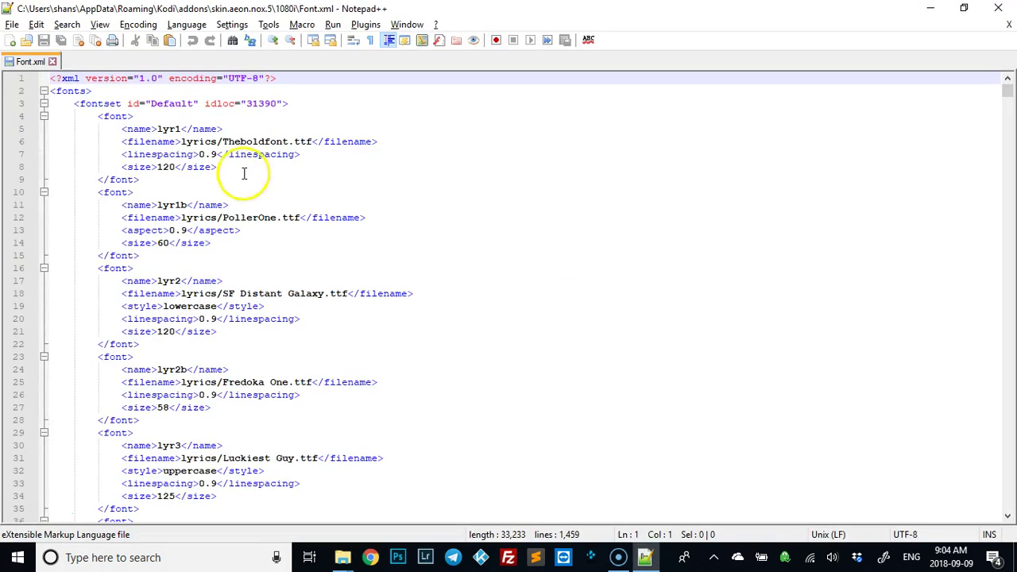
- Collapse the Default, NoTo and Bonzai fontset blocks in Font.xml
click(44, 104)
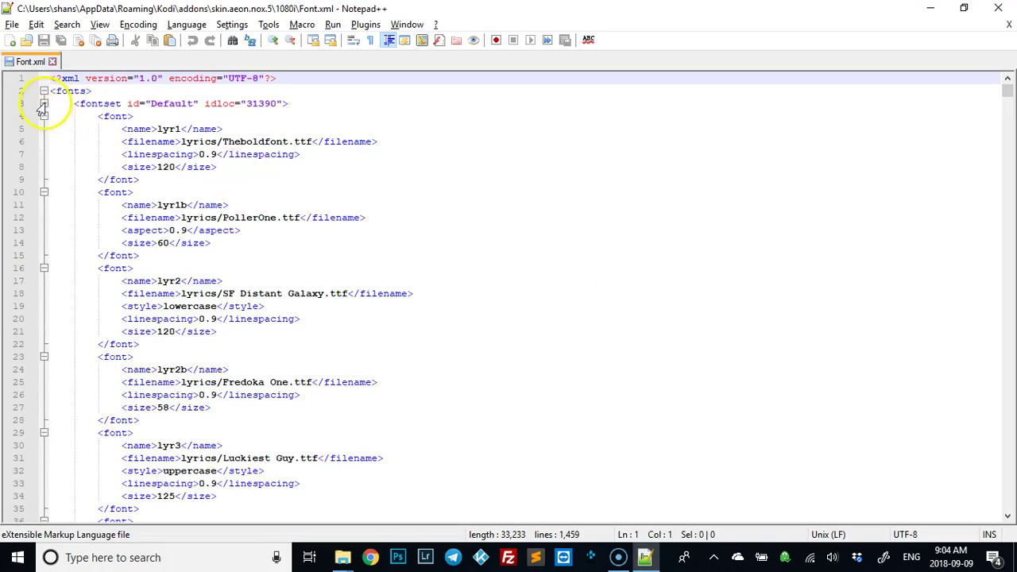
click(43, 117)
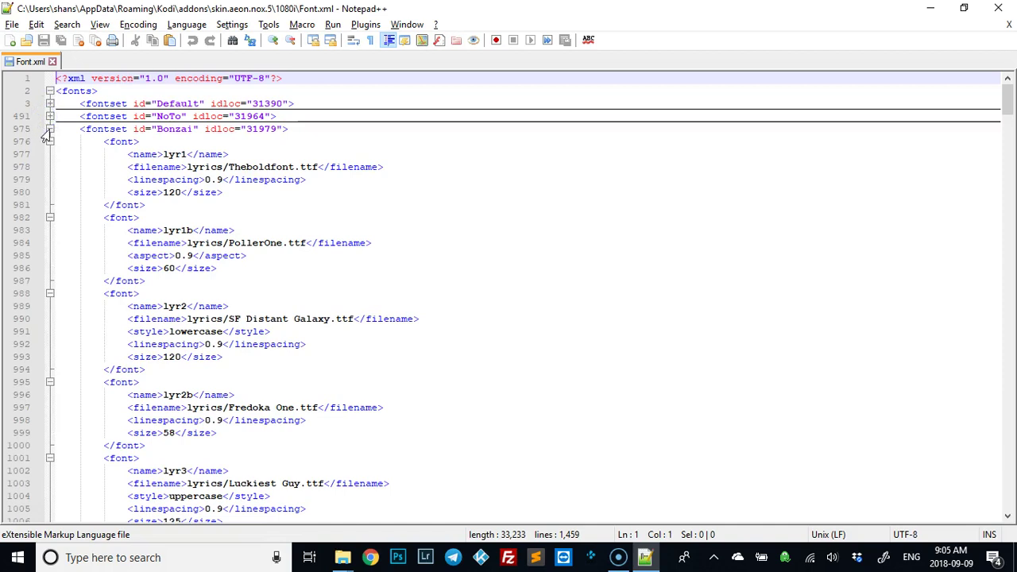
click(48, 129)
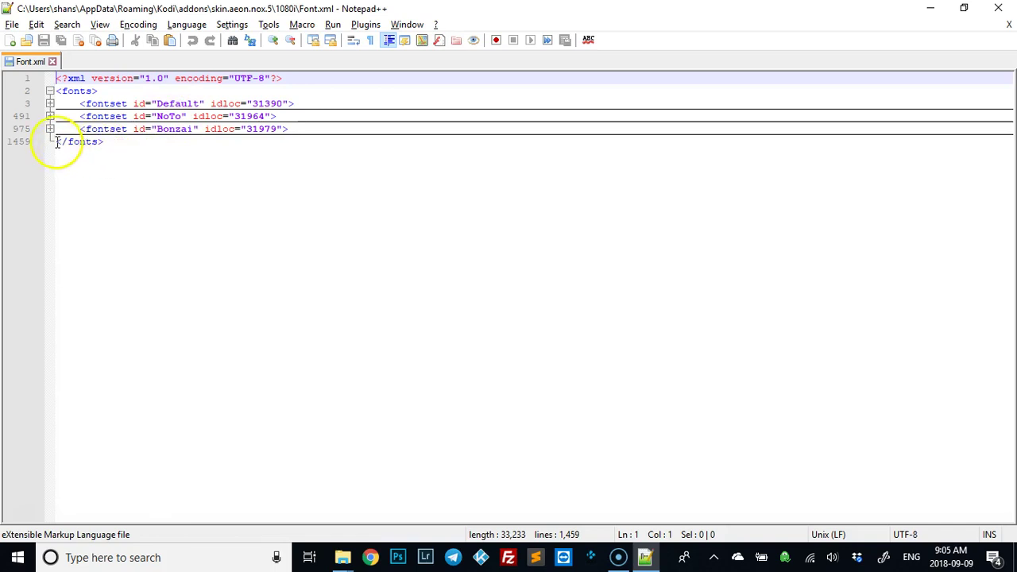
- Copy the whole collapsed Bonzai fontset block from Font.xml into a new blank document
drag(57, 141, 57, 130)
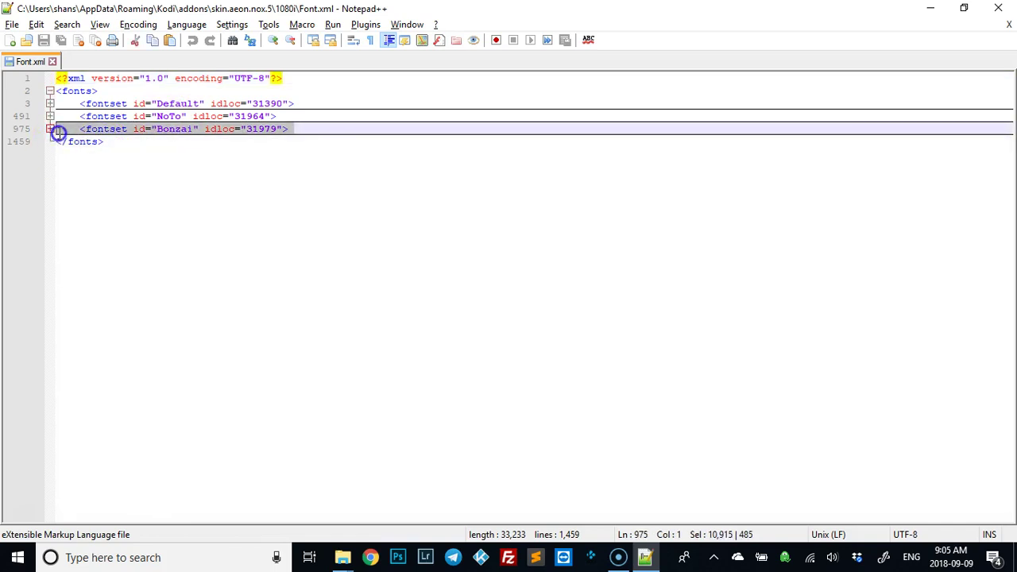
click(57, 141)
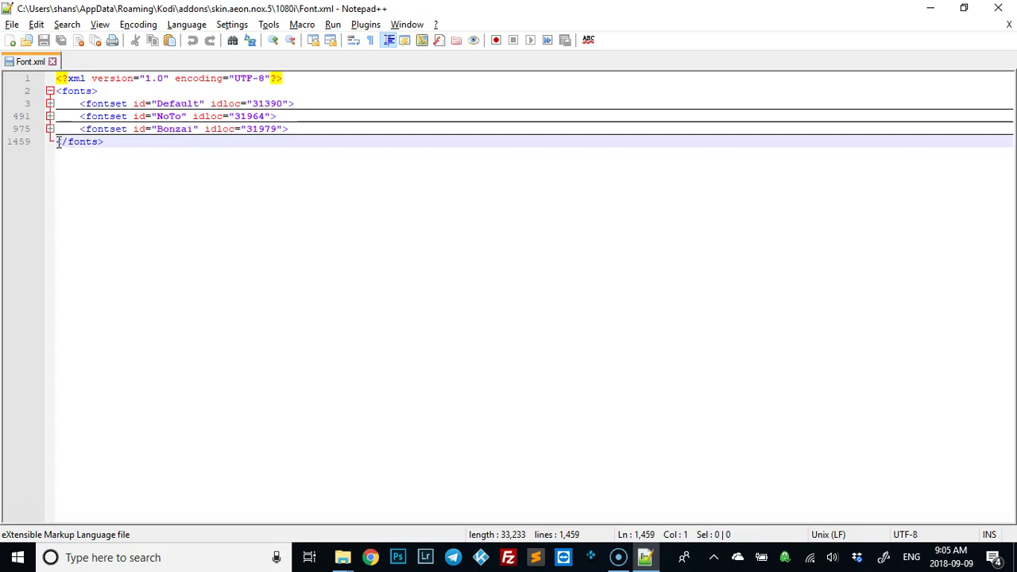
drag(58, 137, 58, 133)
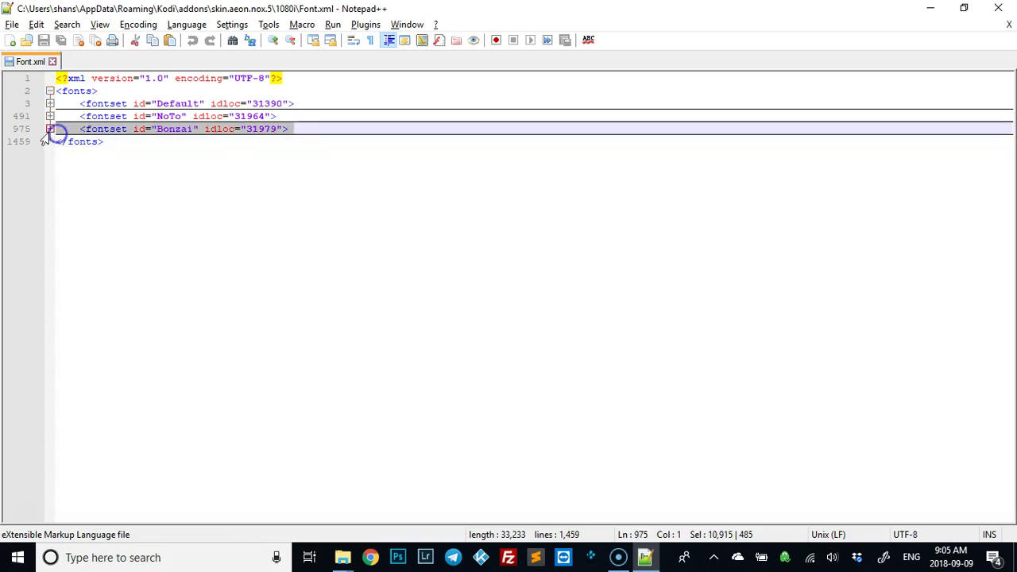
click(49, 130)
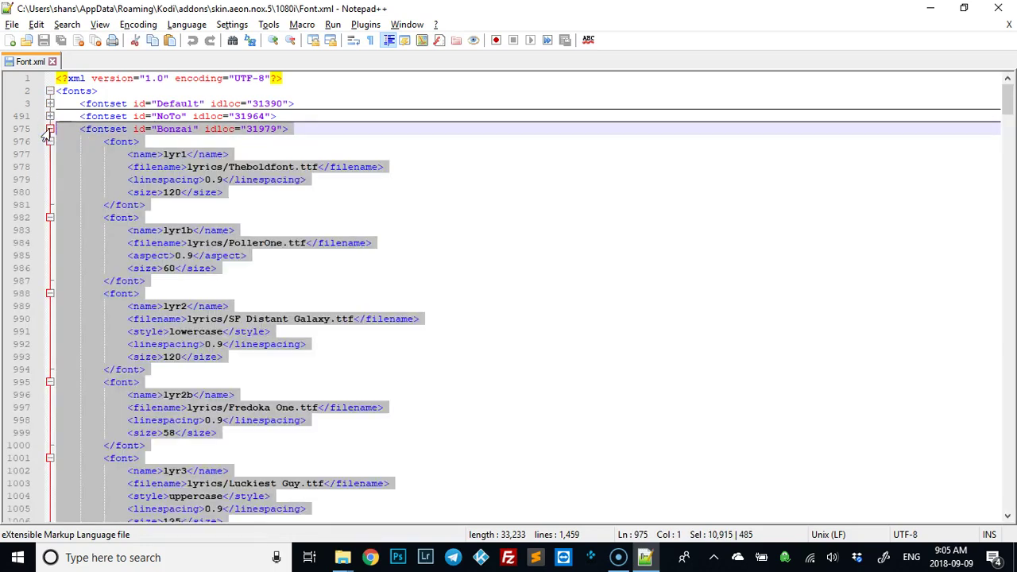
click(49, 129)
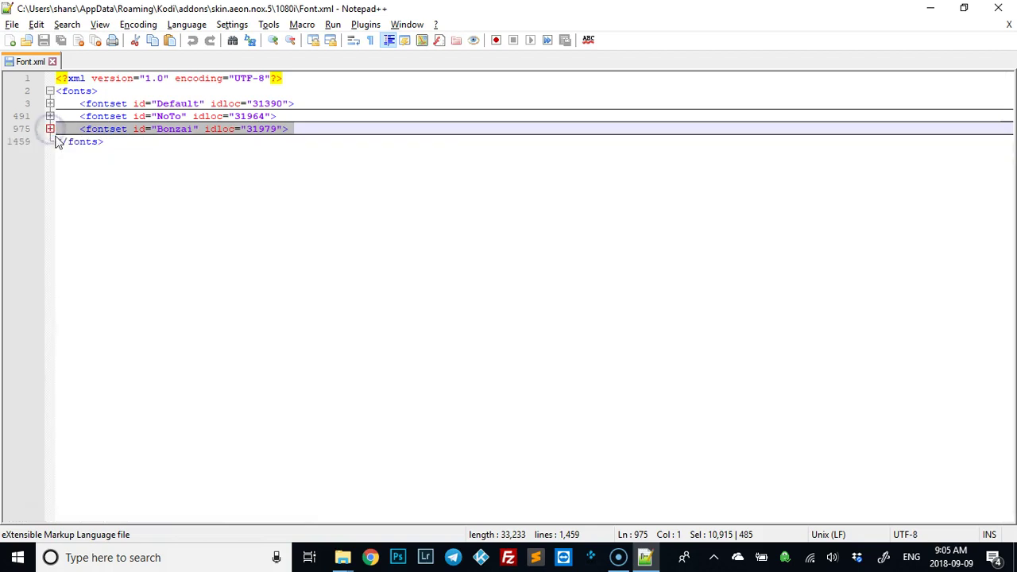
click(58, 145)
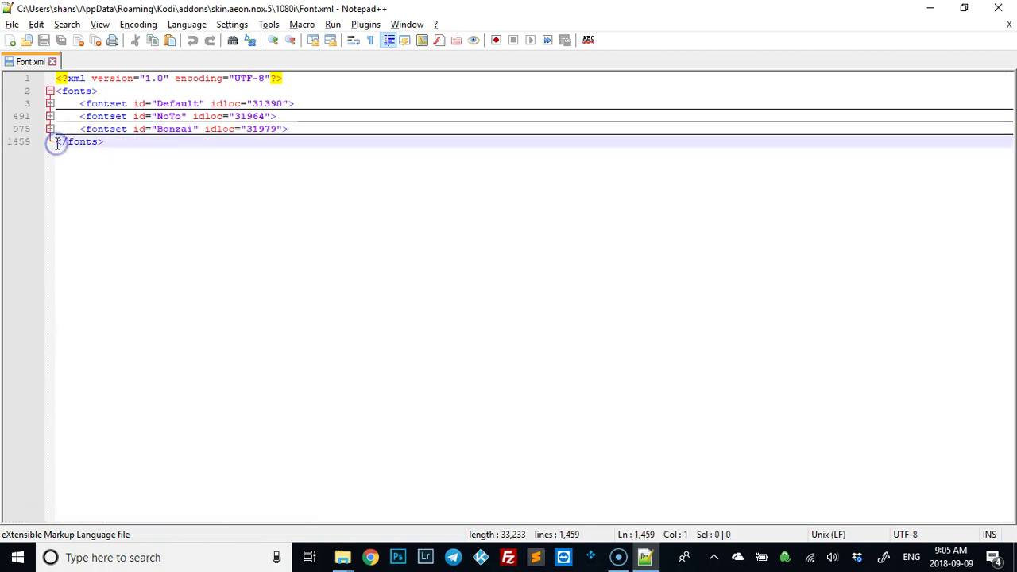
drag(55, 143, 55, 133)
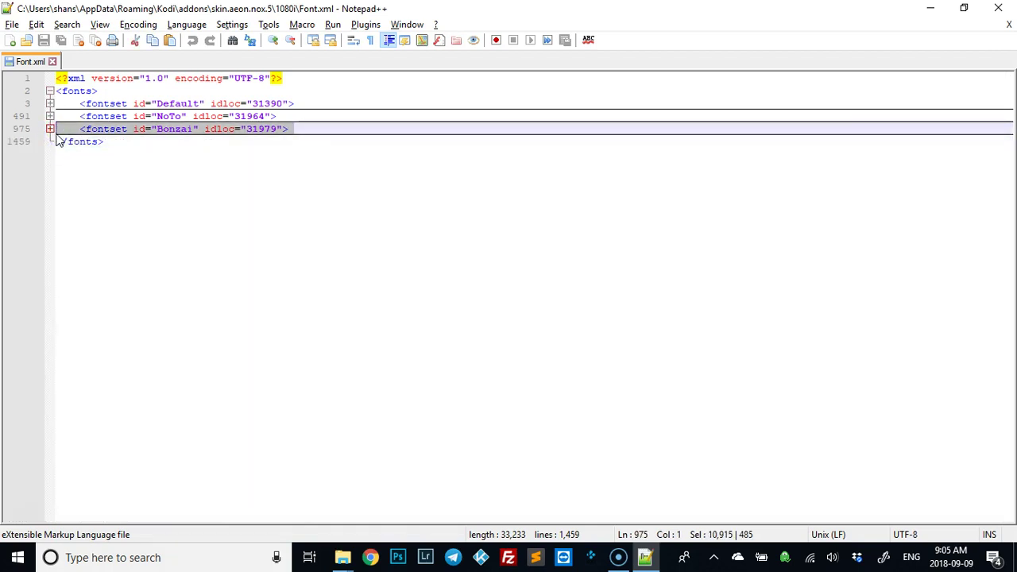
click(12, 41)
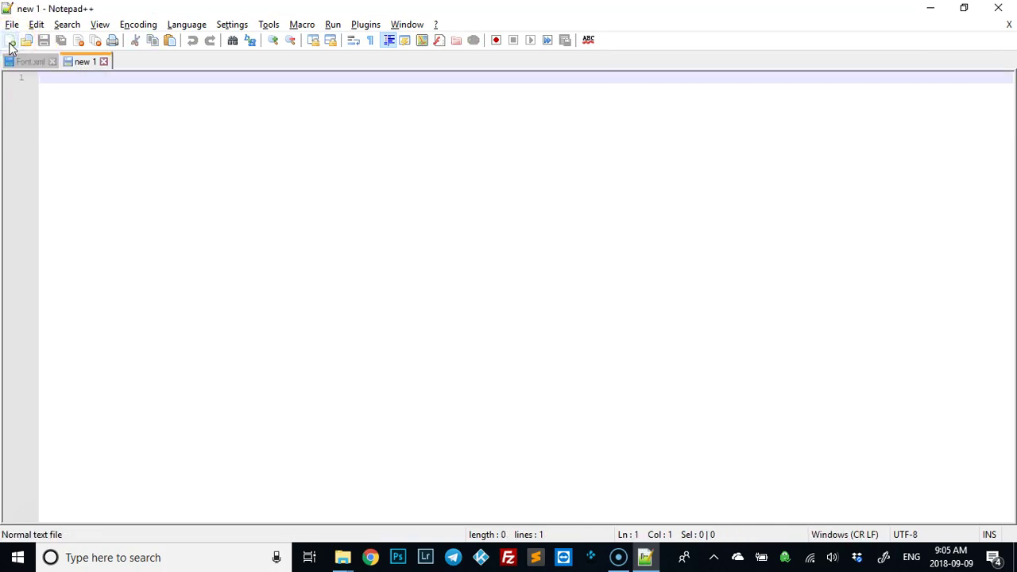
key(ctrl+v)
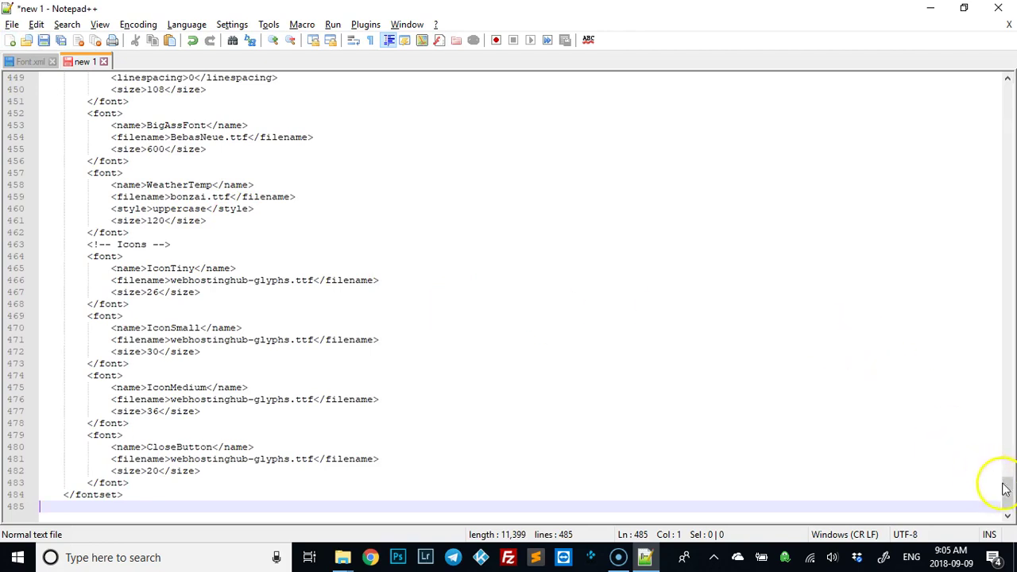
- Change the copied block's opening fontset tag to id "Bad" and idloc "31980"
drag(1006, 488, 1006, 94)
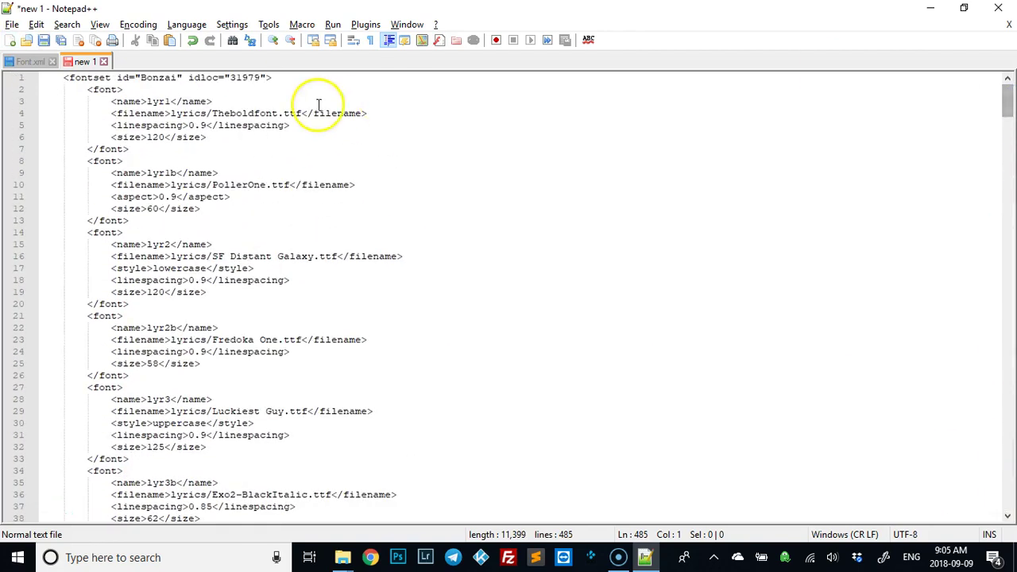
drag(178, 77, 159, 77)
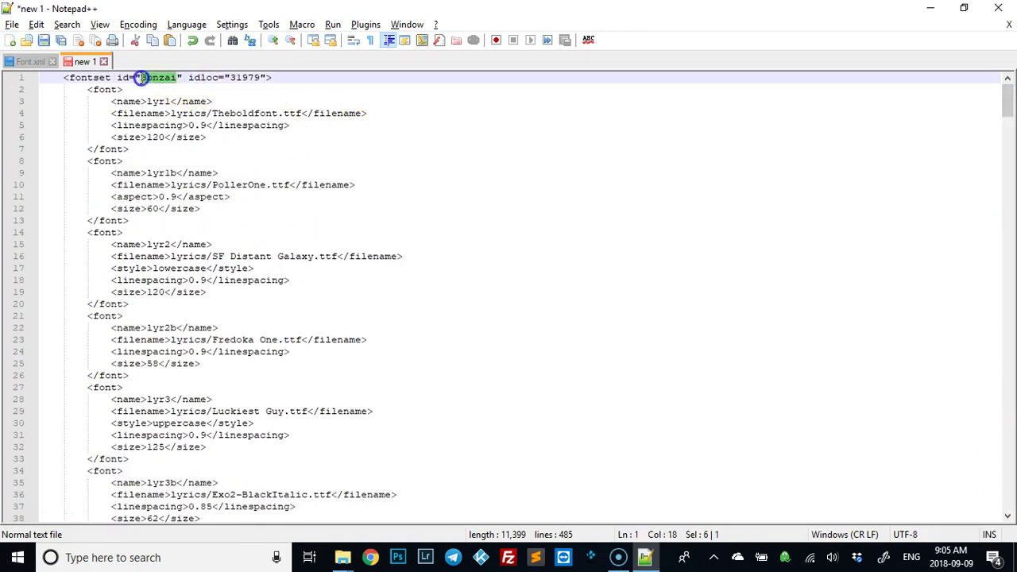
text(Bad)
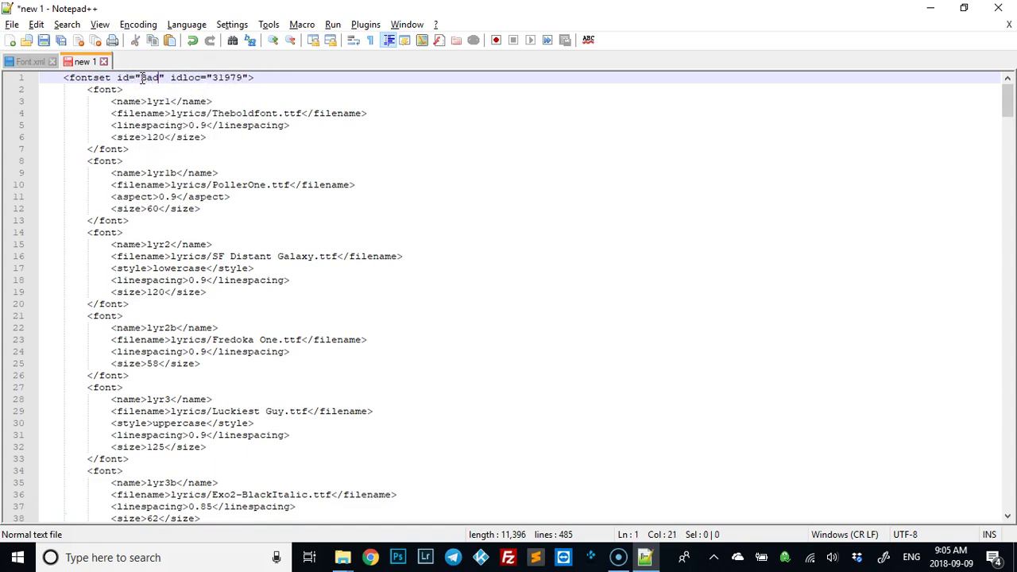
click(242, 78)
click(436, 328)
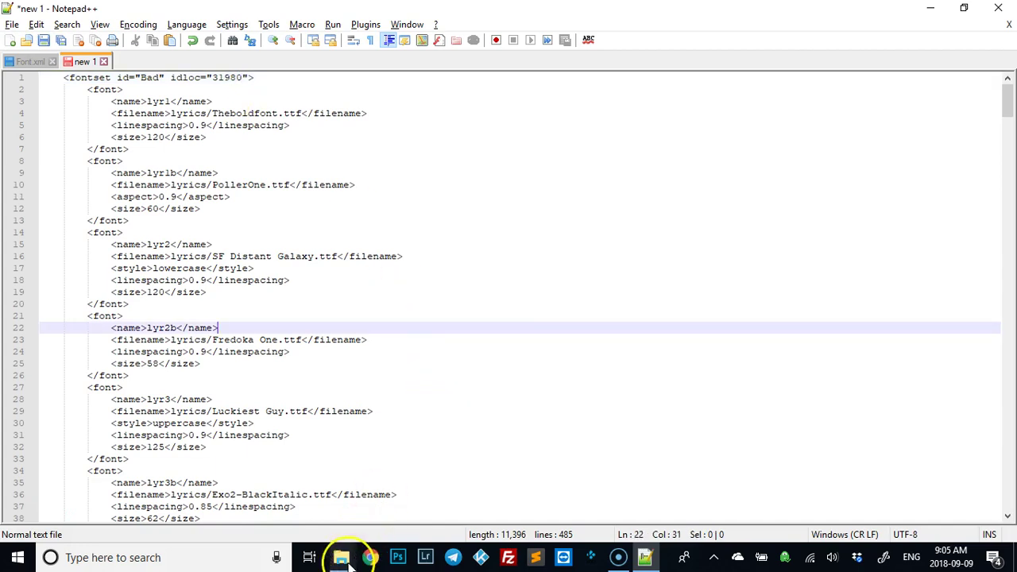
- Copy the full file name BADABB__.TTF from the Skinning fonts folder in File Explorer and return to the new Notepad++ document
mouse_move(342, 558)
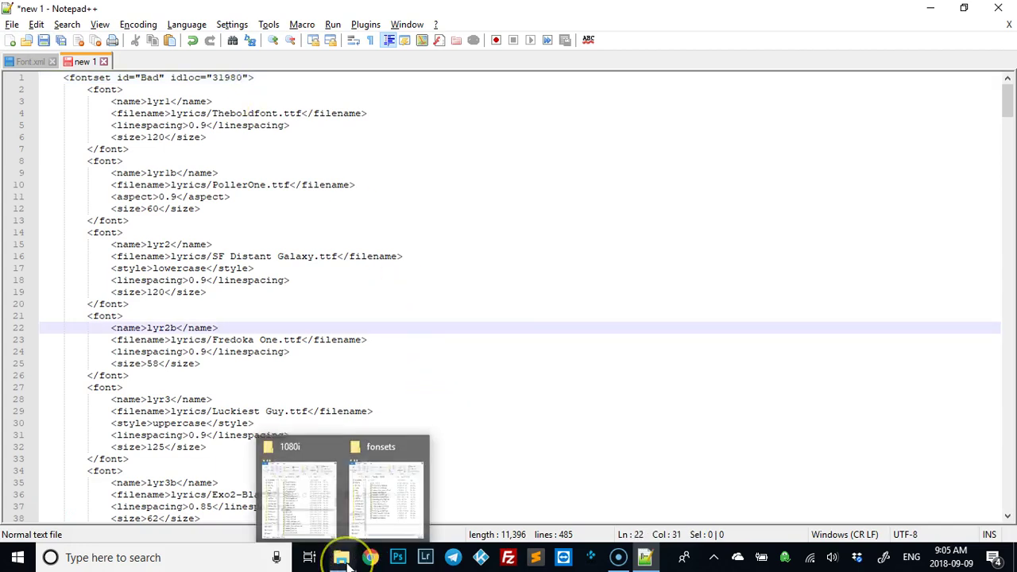
click(386, 504)
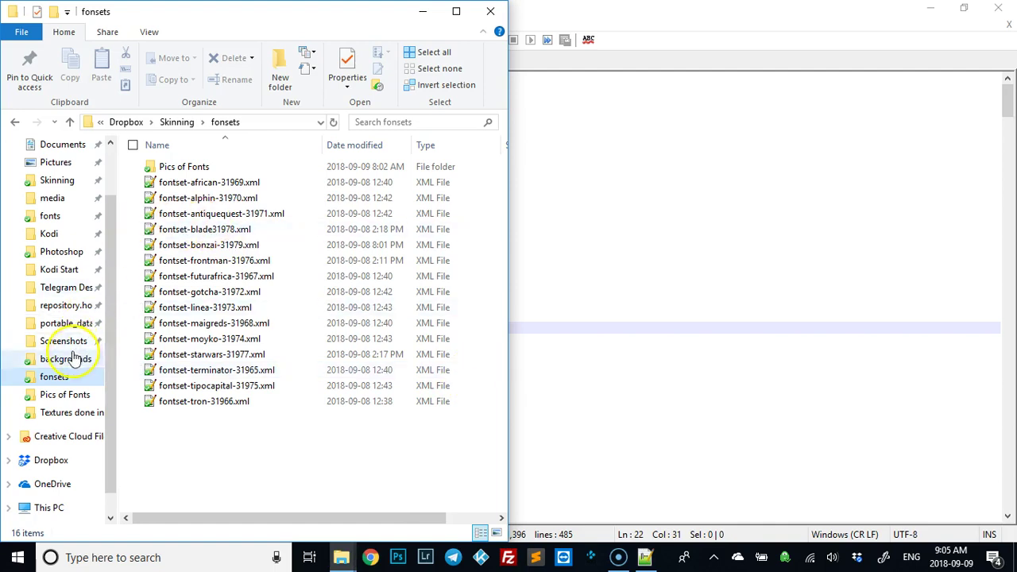
click(58, 215)
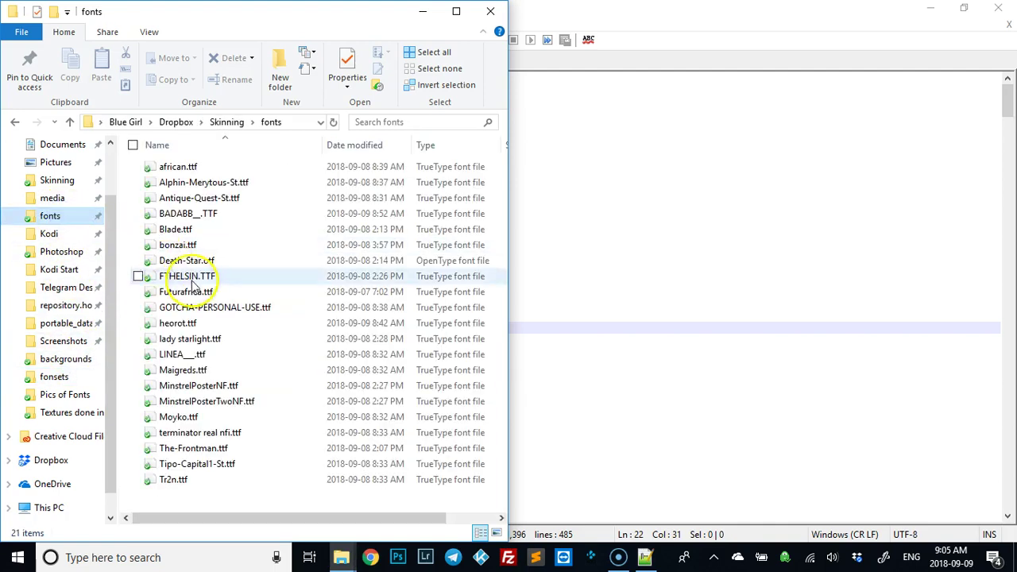
click(182, 214)
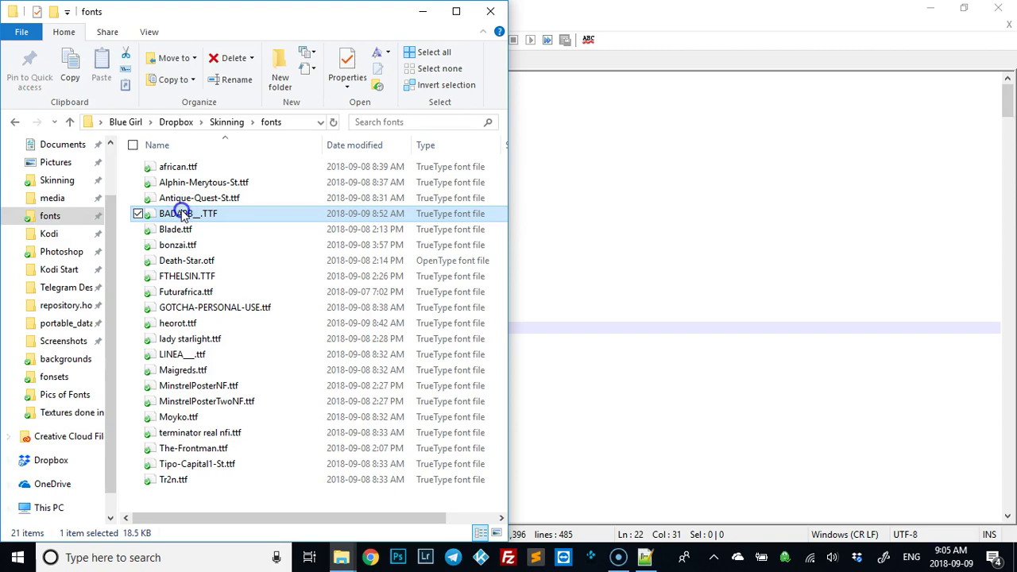
click(182, 215)
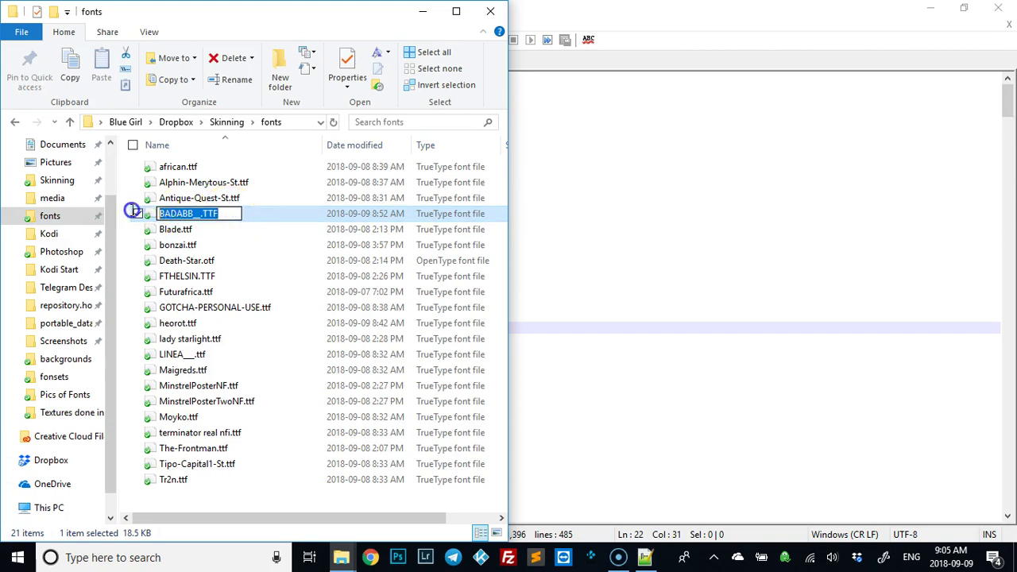
click(540, 364)
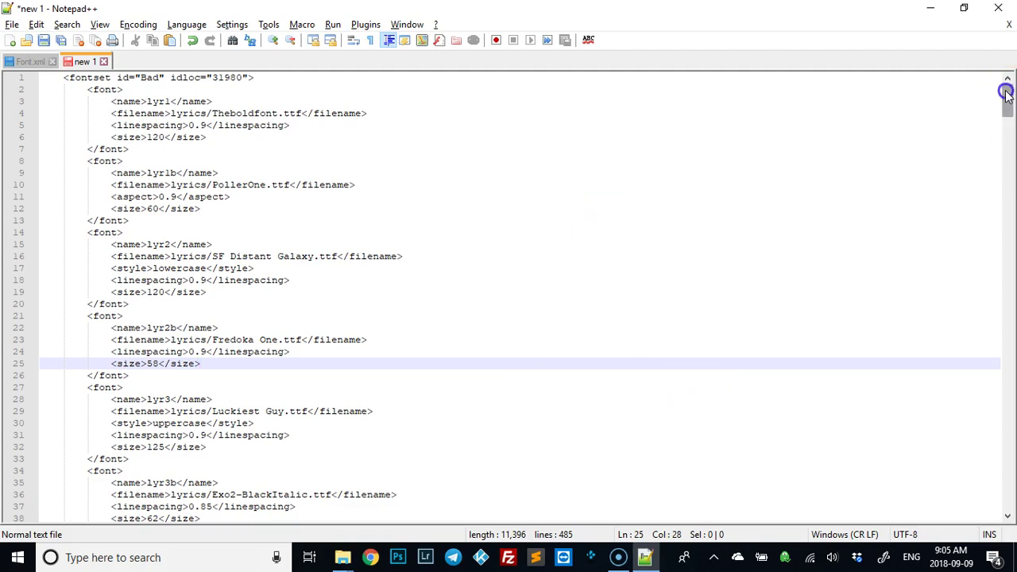
- Replace every occurrence of bonzai.ttf in the new document with BADABB__.TTF
drag(1007, 93, 1010, 395)
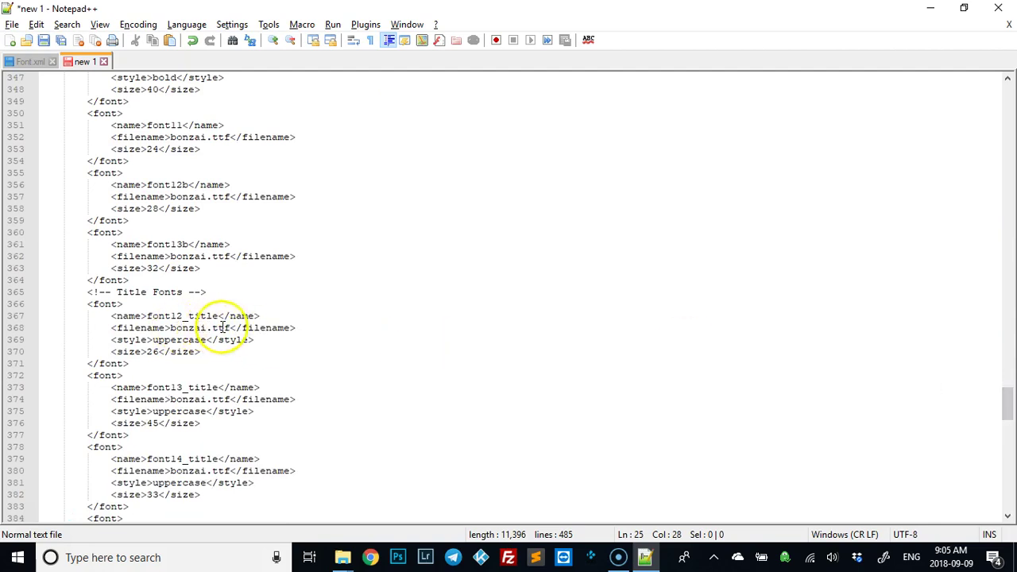
drag(228, 327, 169, 328)
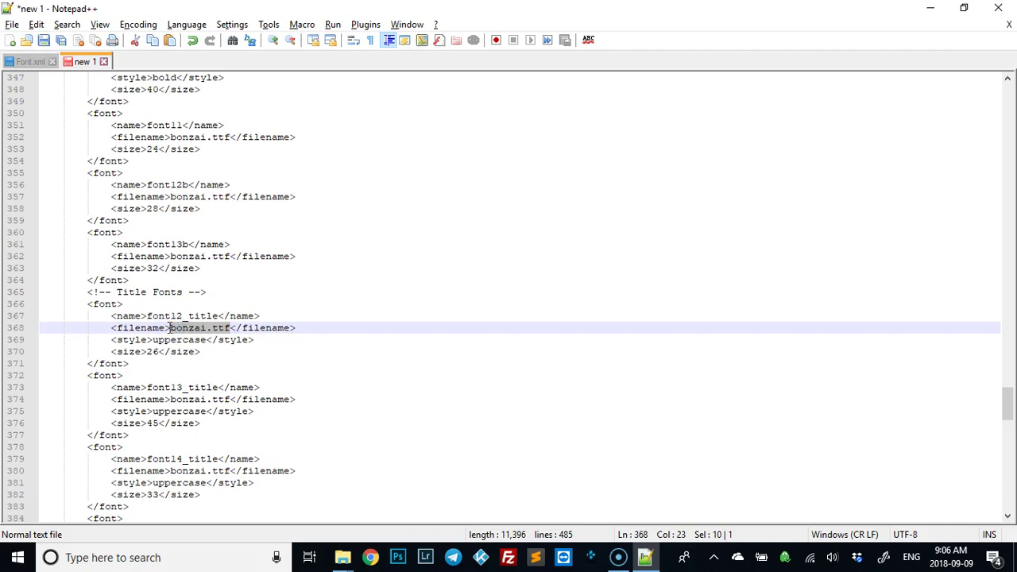
key(ctrl+h)
key(Tab)
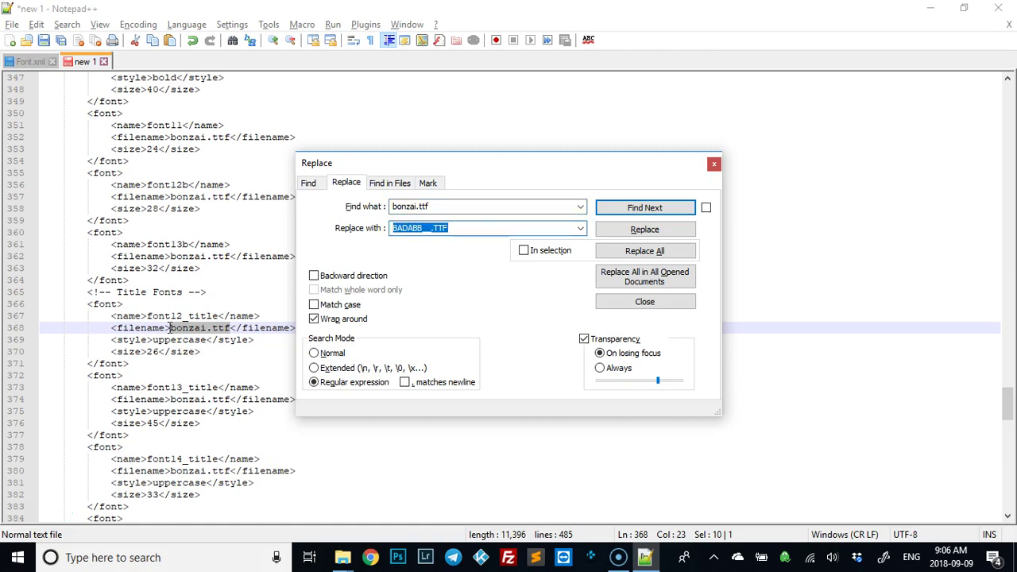
click(623, 252)
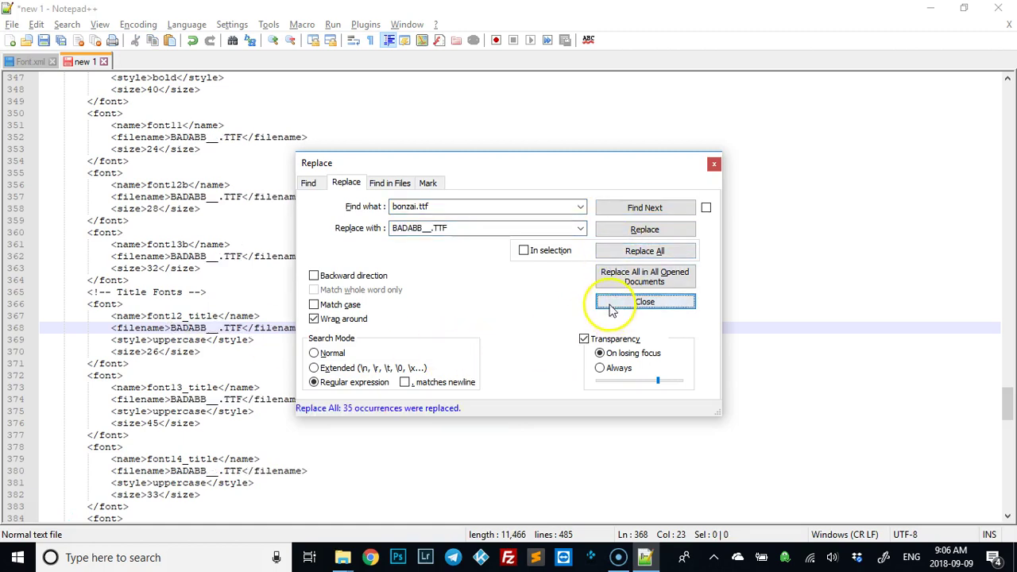
click(644, 302)
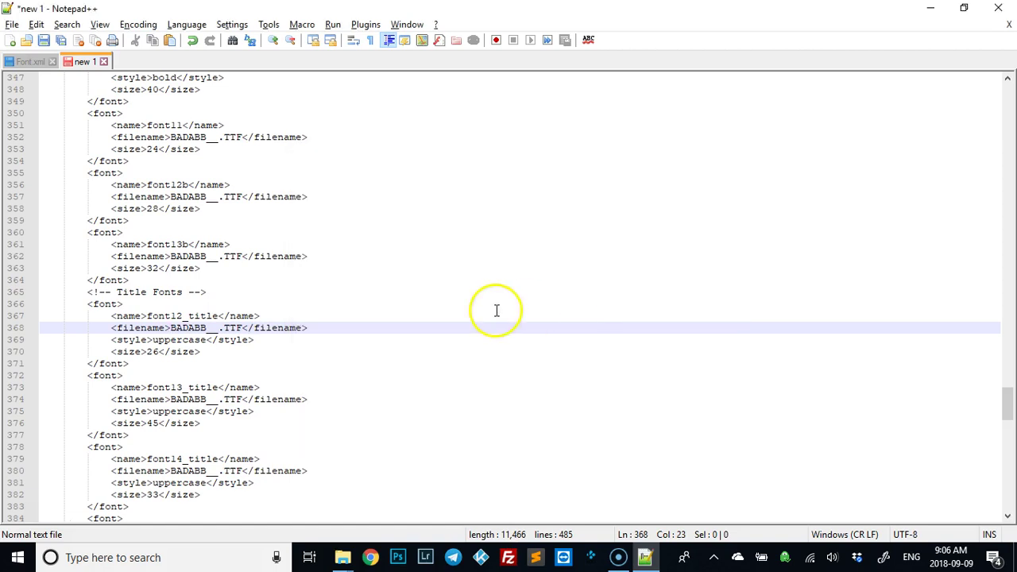
- Start saving the new document and choose the fonsets folder inside Dropbox's Skinning folder as its location
click(44, 40)
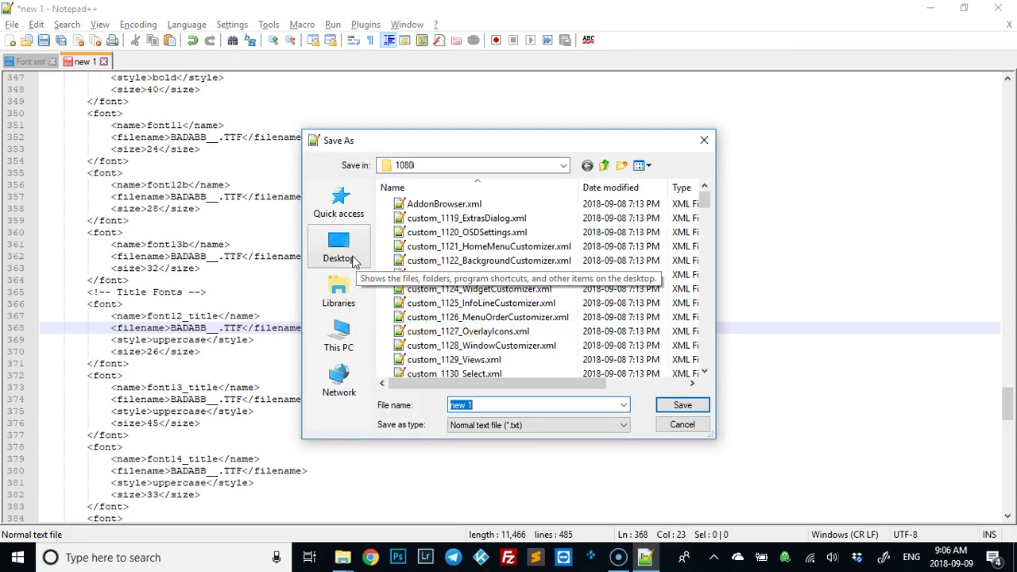
click(344, 253)
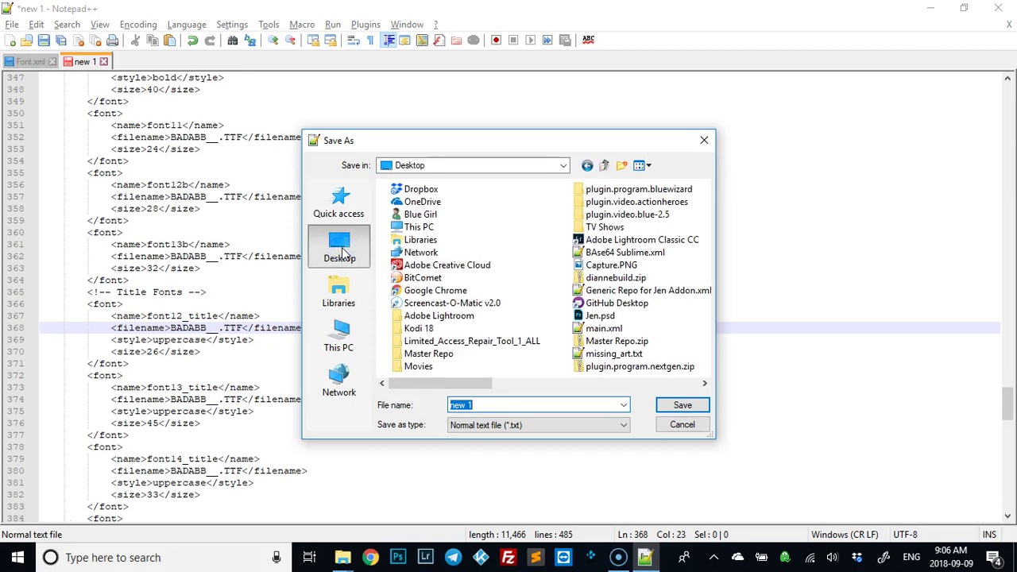
click(350, 294)
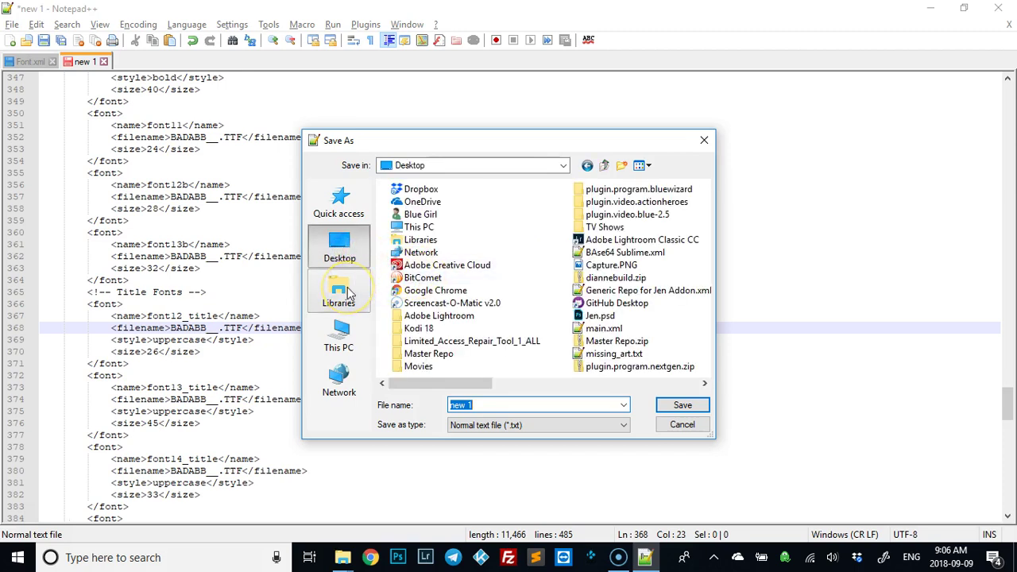
click(340, 208)
click(616, 276)
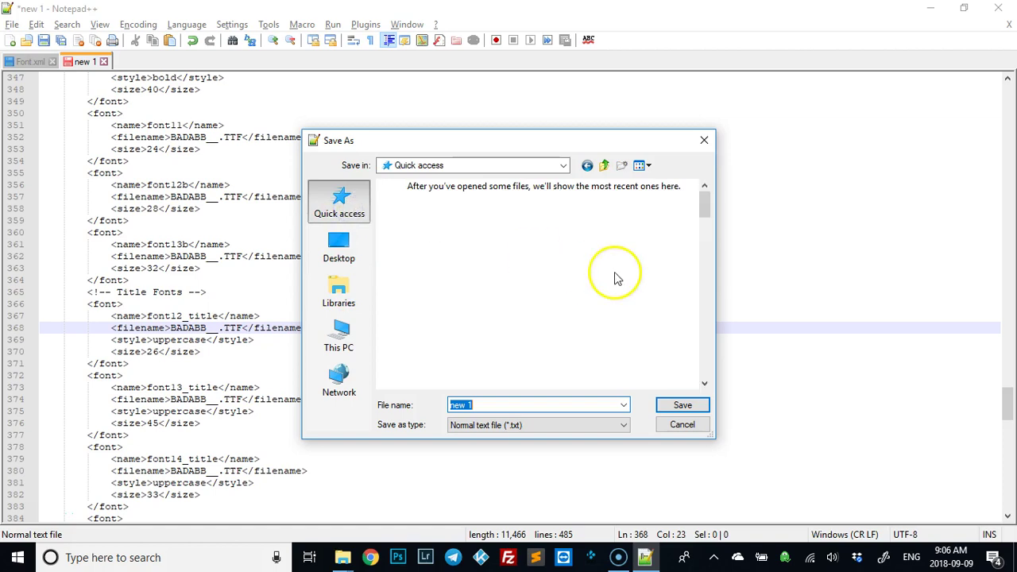
mouse_move(704, 200)
mouse_down()
mouse_move(707, 231)
mouse_move(708, 218)
mouse_up()
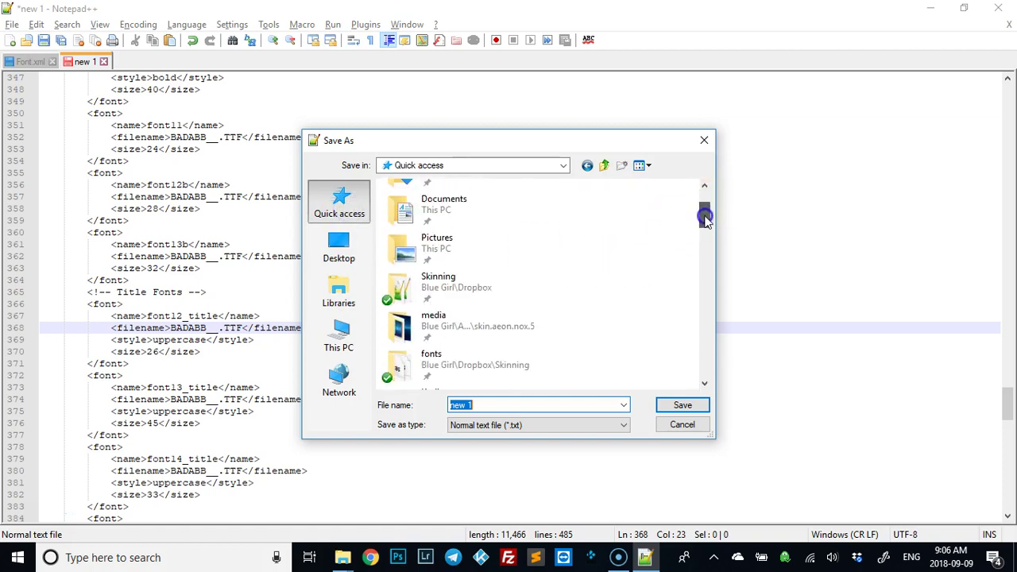
click(498, 287)
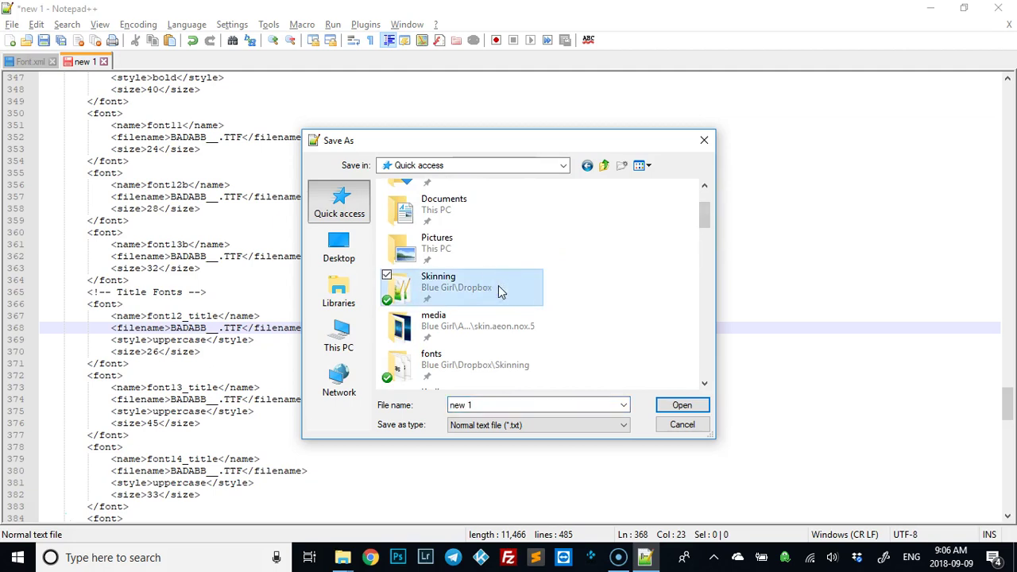
double_click(498, 285)
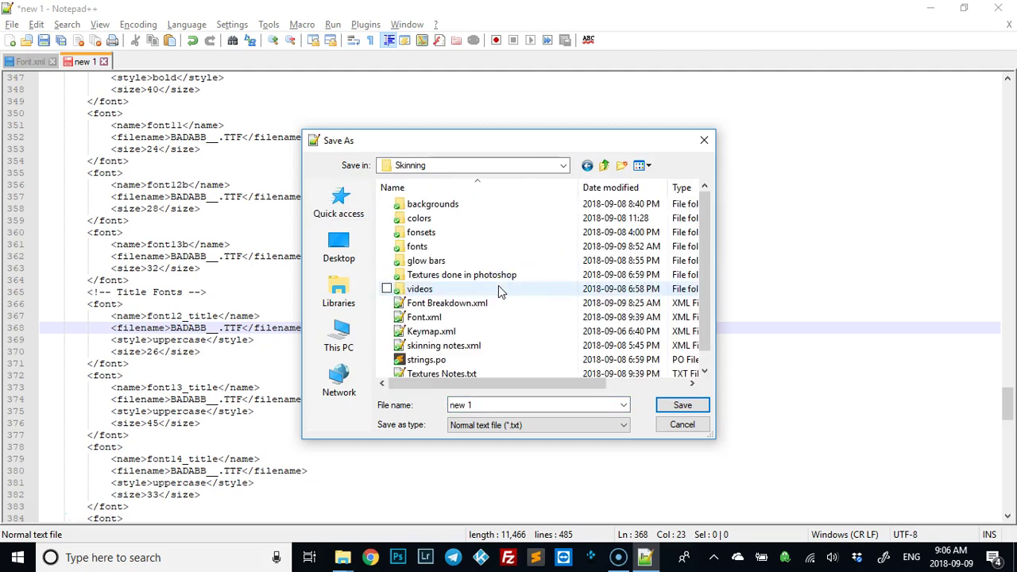
double_click(438, 231)
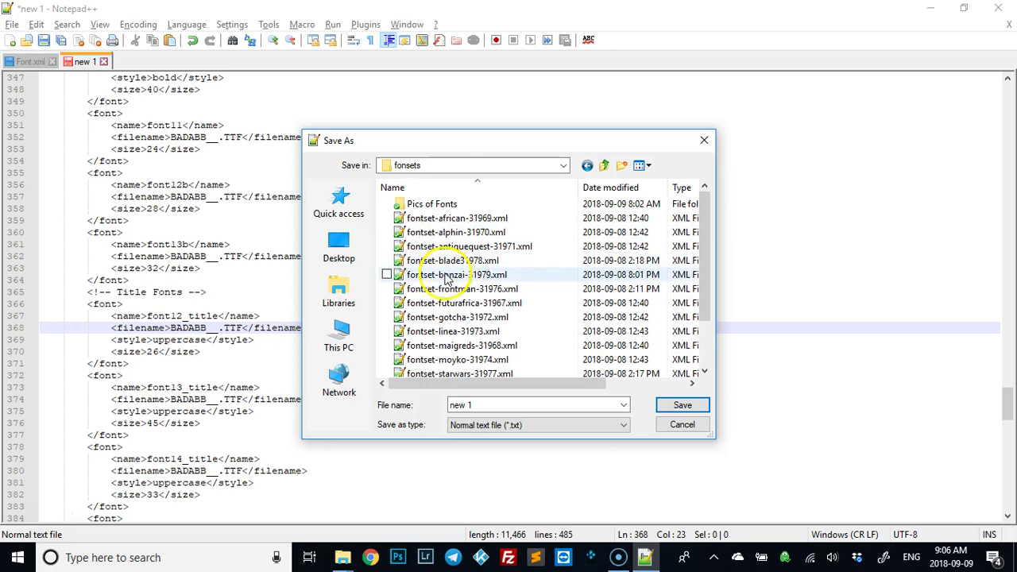
- Save the new document as fontset-bad-31980.xml in the fonsets folder, basing the name on fontset-bonzai-31979.xml
click(446, 275)
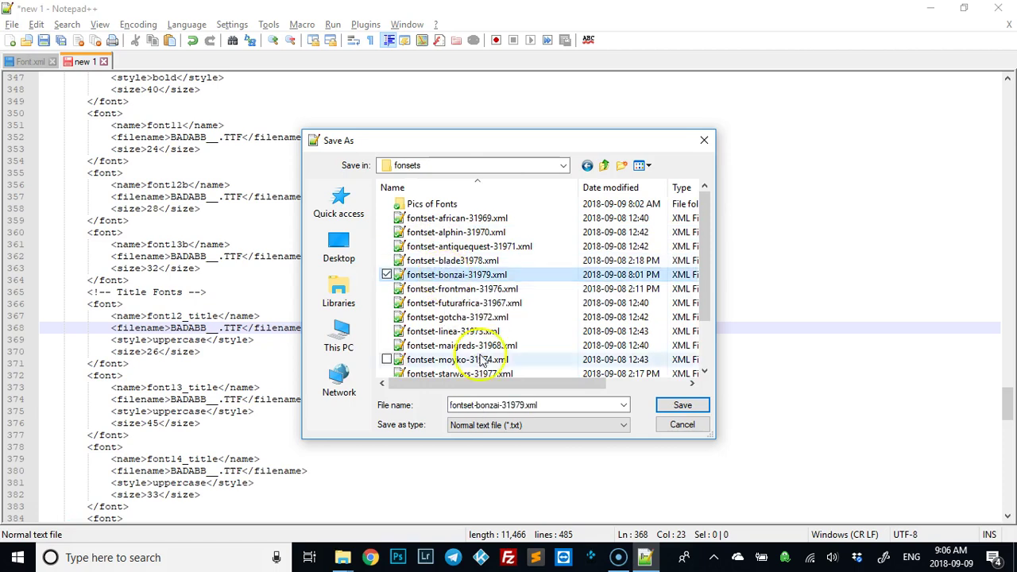
click(521, 404)
click(522, 405)
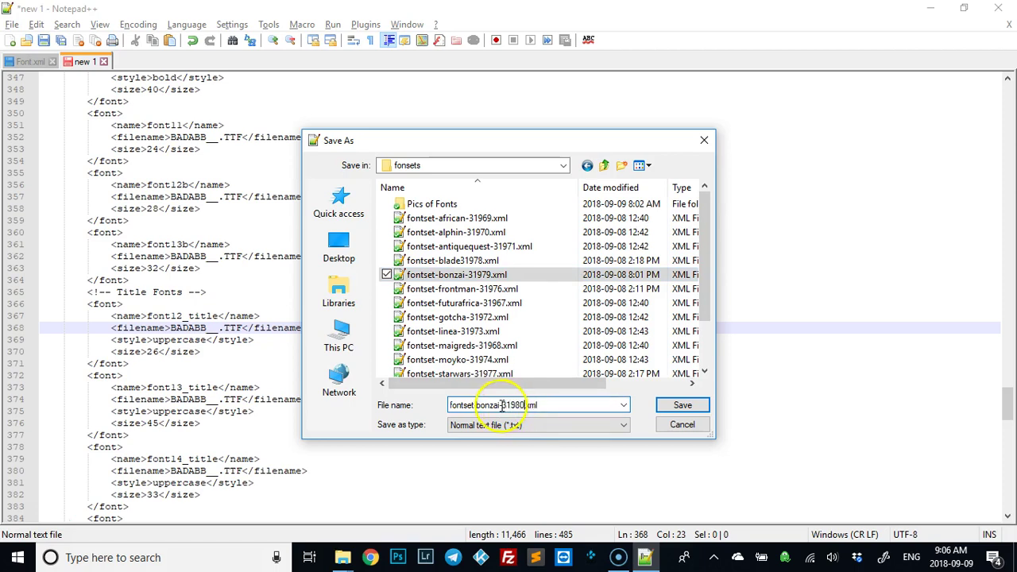
click(502, 405)
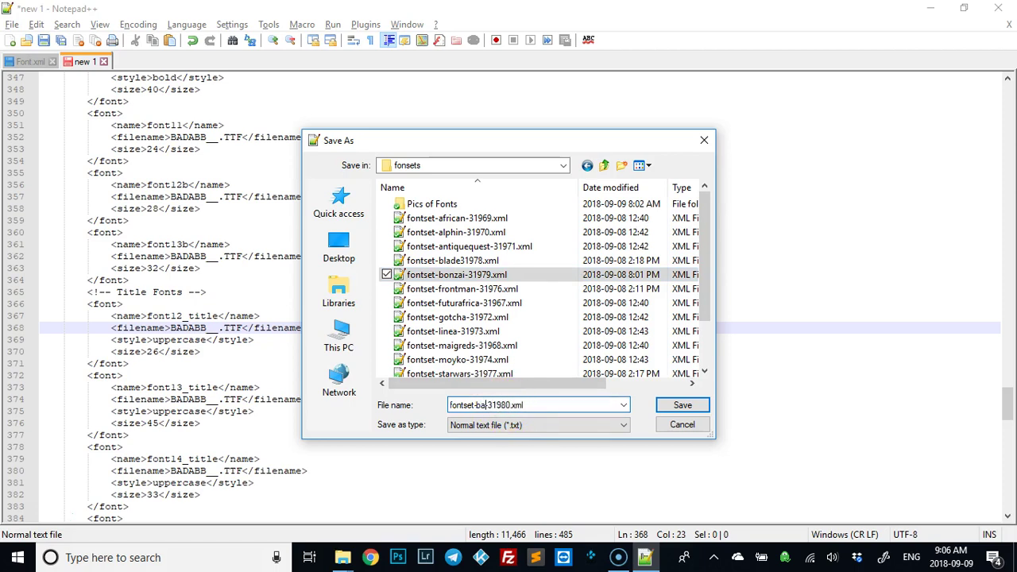
click(675, 407)
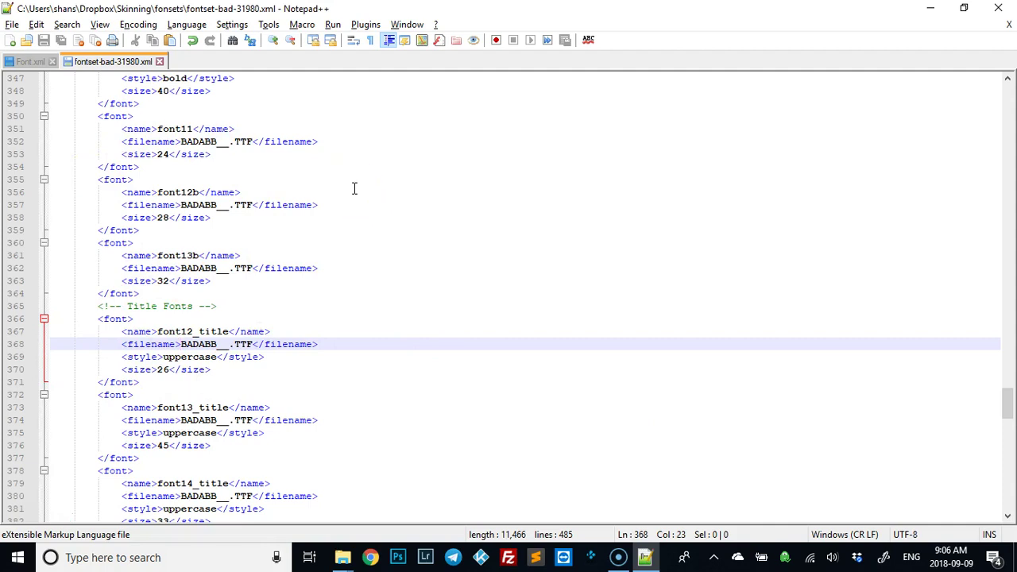
- Copy the entire contents of fontset-bad-31980.xml and return to Font.xml
key(ctrl+a)
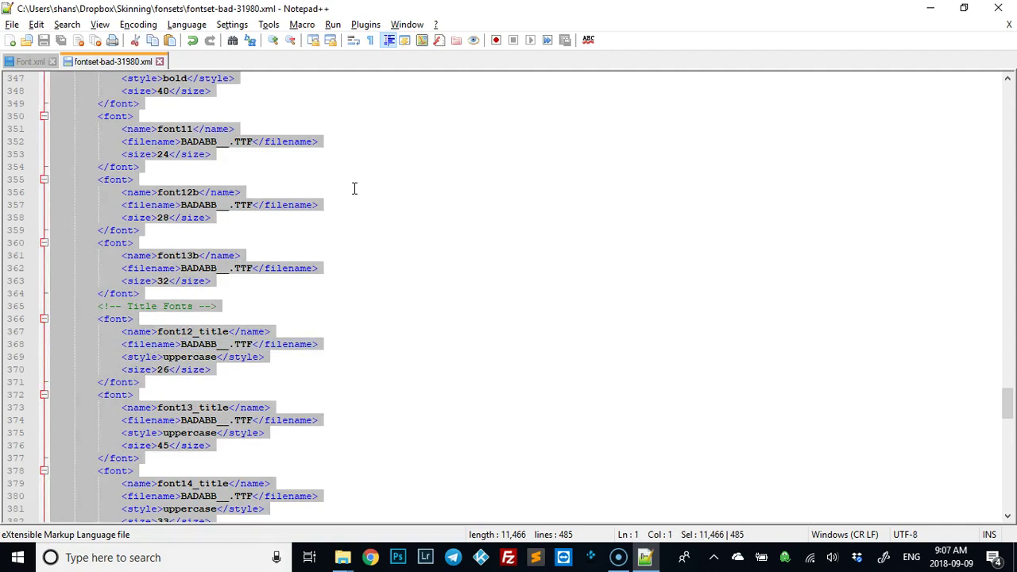
click(28, 62)
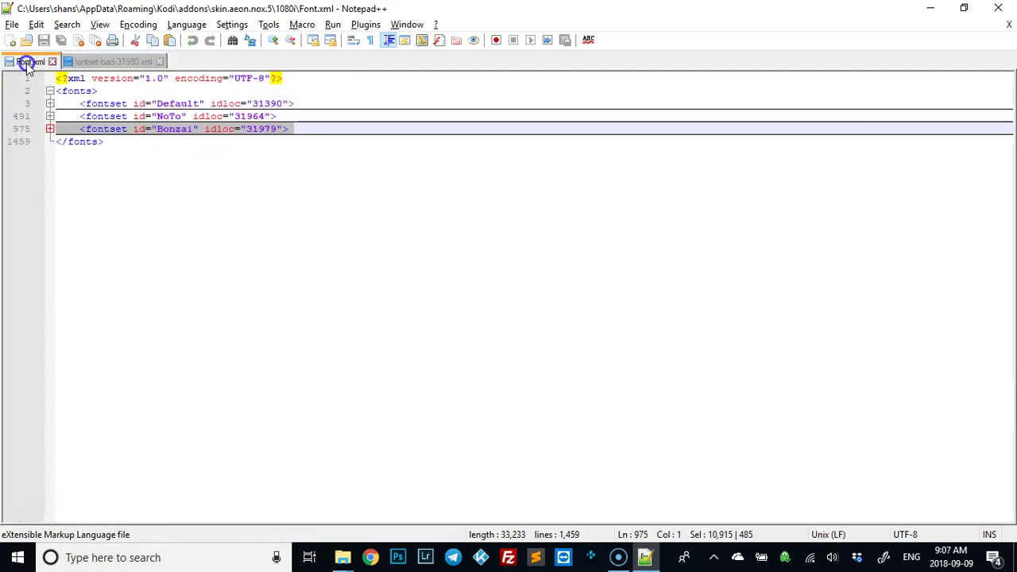
click(305, 131)
key(Return)
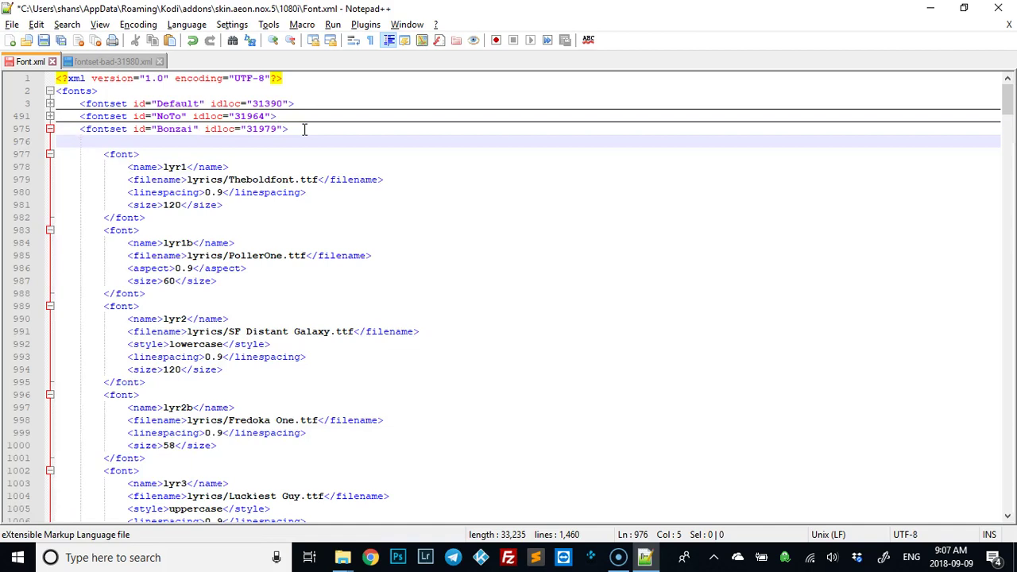
key(BackSpace)
key(BackSpace)
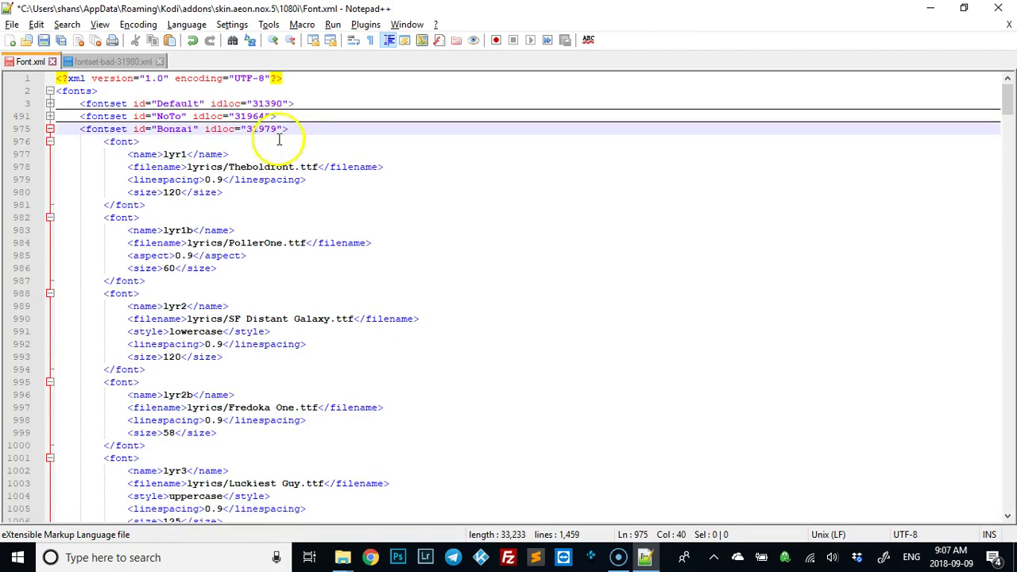
key(Down)
click(50, 129)
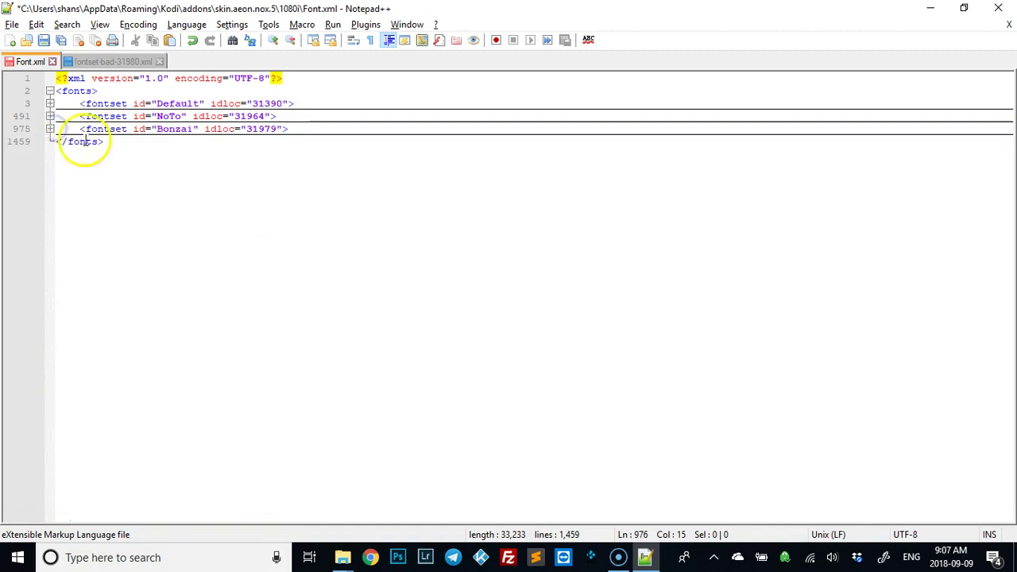
- Paste the copied Bad fontset on a new line above Font.xml's closing fonts tag, remove the blank line after it, and save the file
click(58, 141)
key(Return)
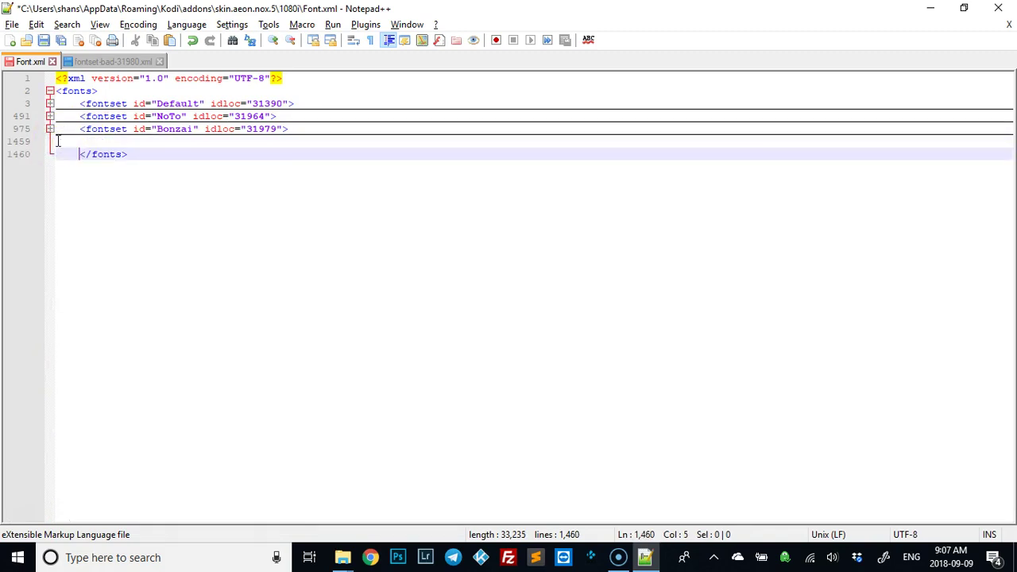
key(Up)
key(ctrl+v)
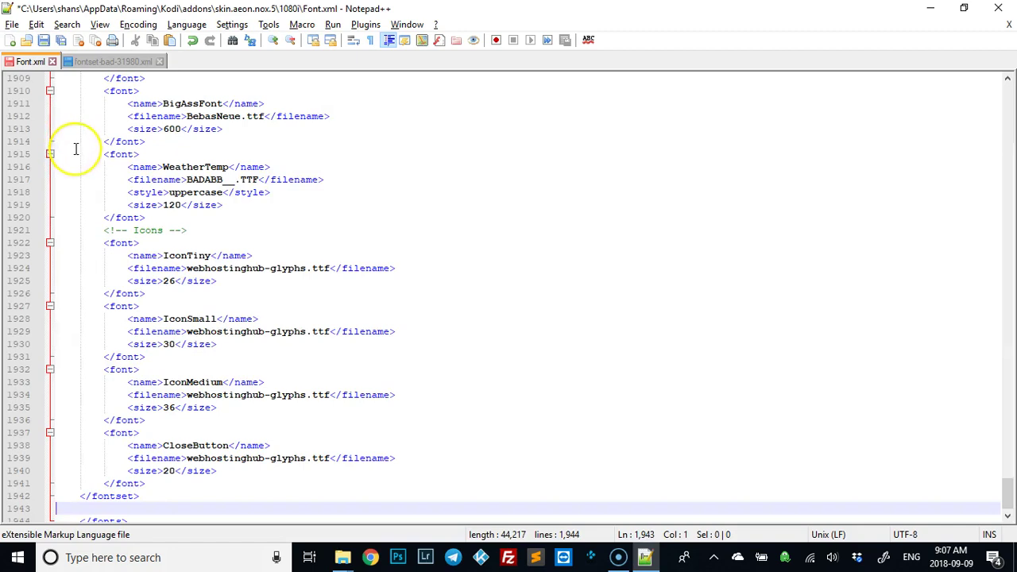
scroll(74, 152, up, 20)
click(49, 143)
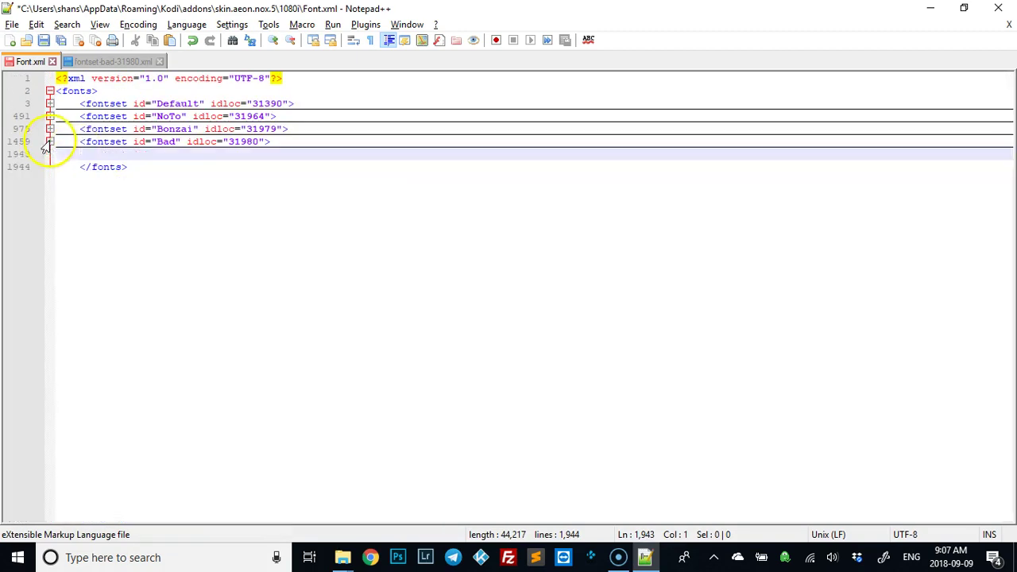
key(BackSpace)
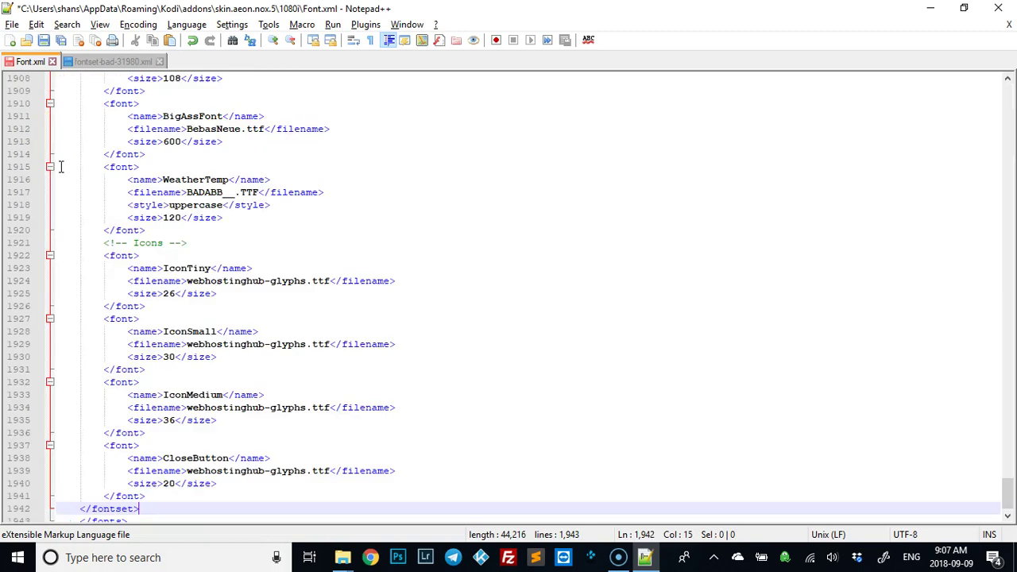
scroll(119, 169, up, 20)
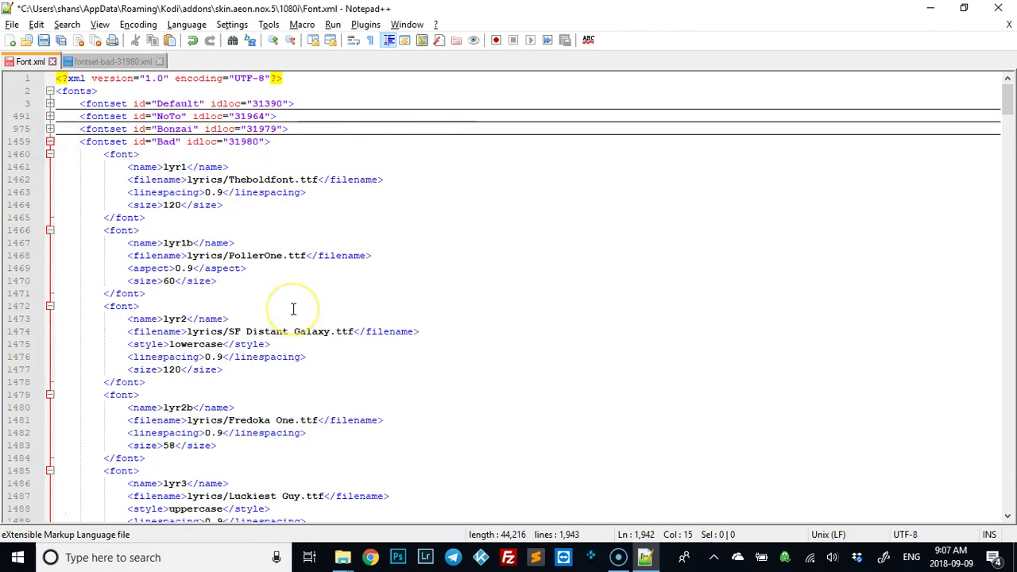
key(ctrl+s)
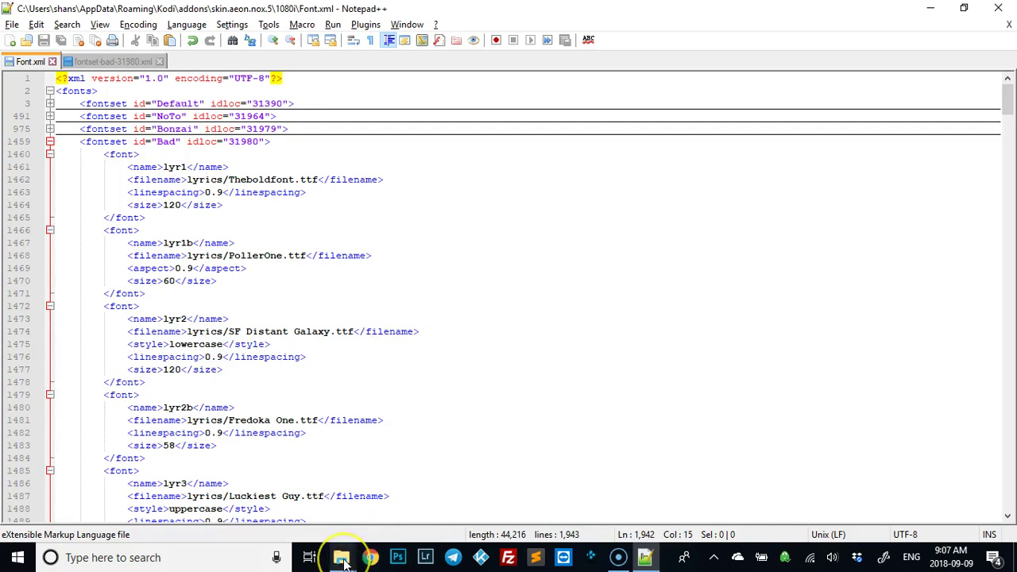
- Switch to File Explorer and check for BADABB__.TTF in the fonts folder of Kodi's skin.aeon.nox.5 add-on
mouse_move(343, 563)
click(381, 517)
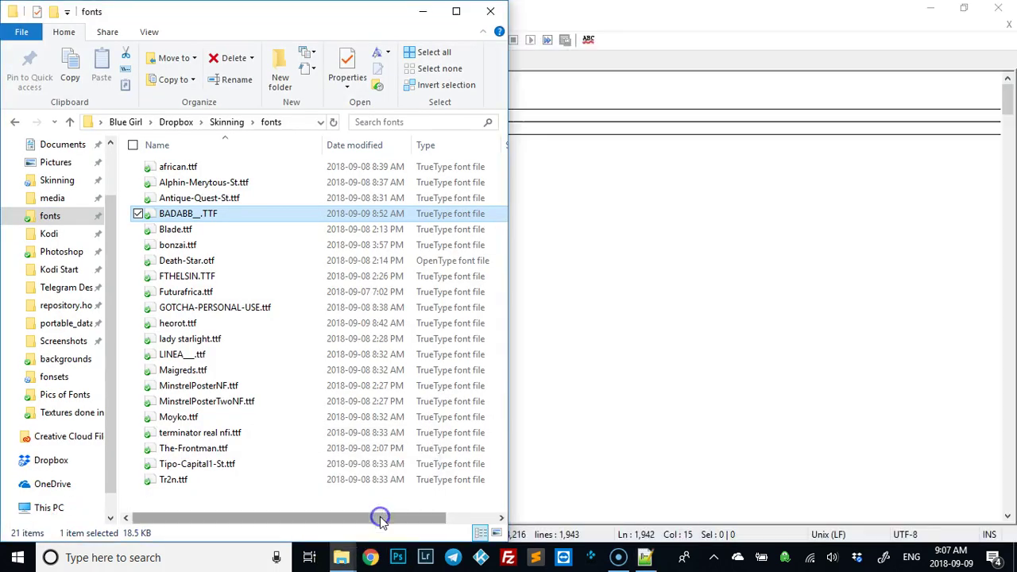
click(57, 234)
double_click(203, 167)
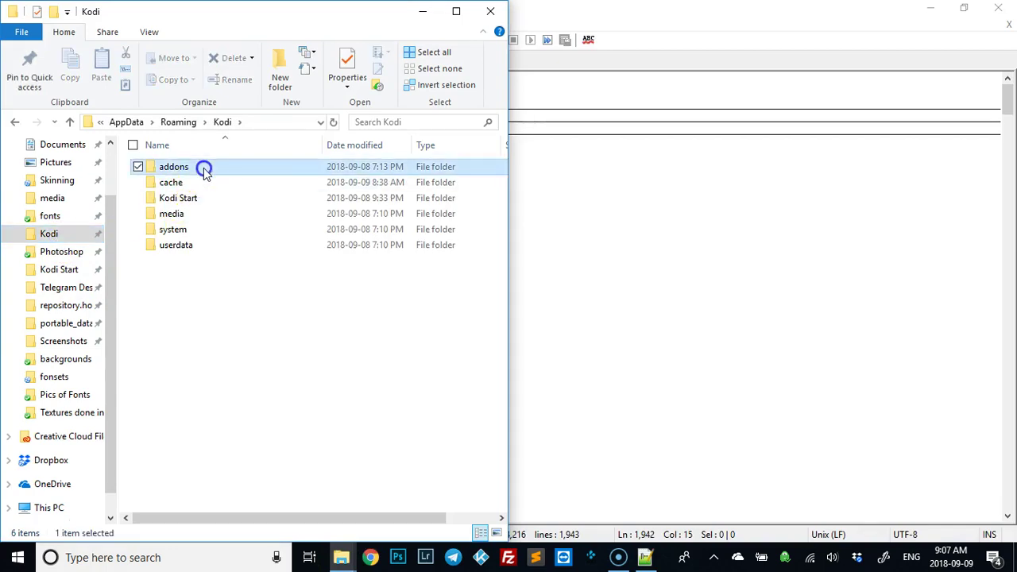
click(209, 479)
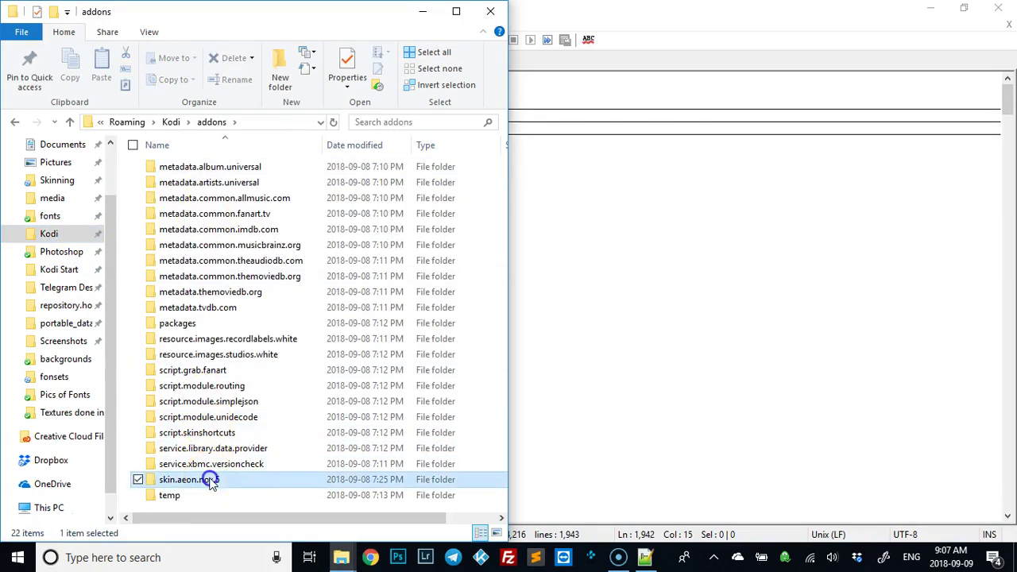
double_click(209, 479)
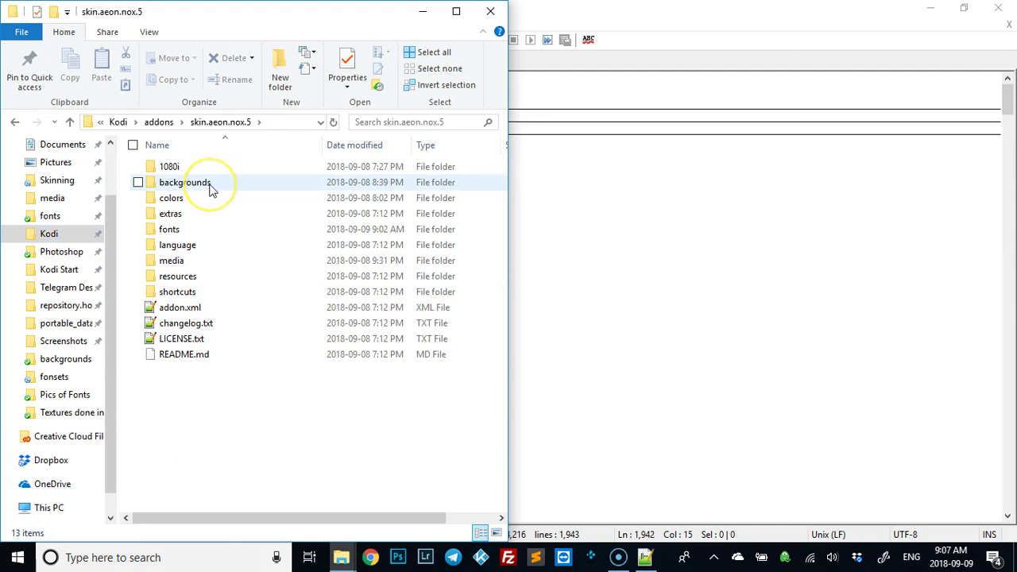
double_click(207, 232)
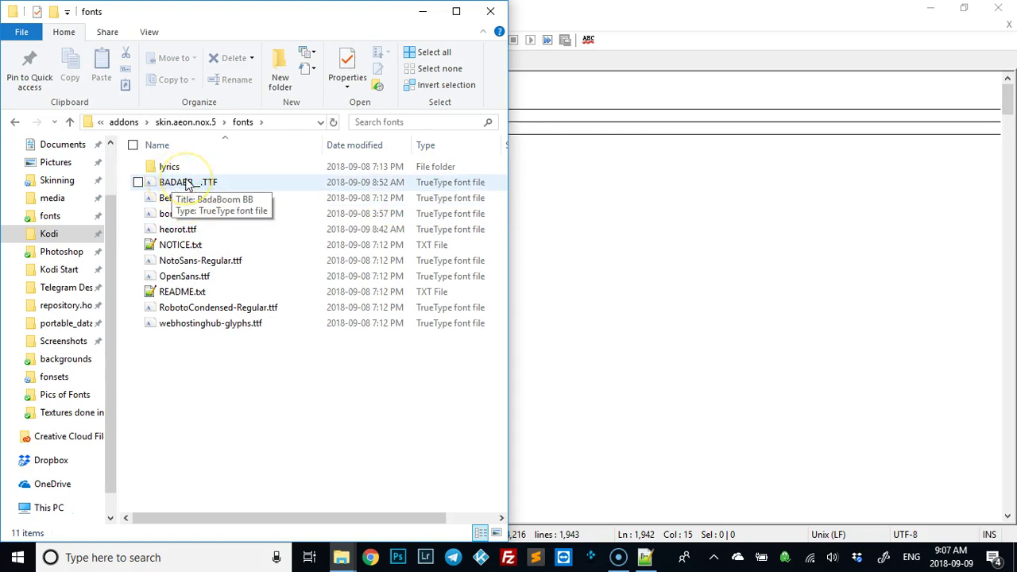
click(188, 182)
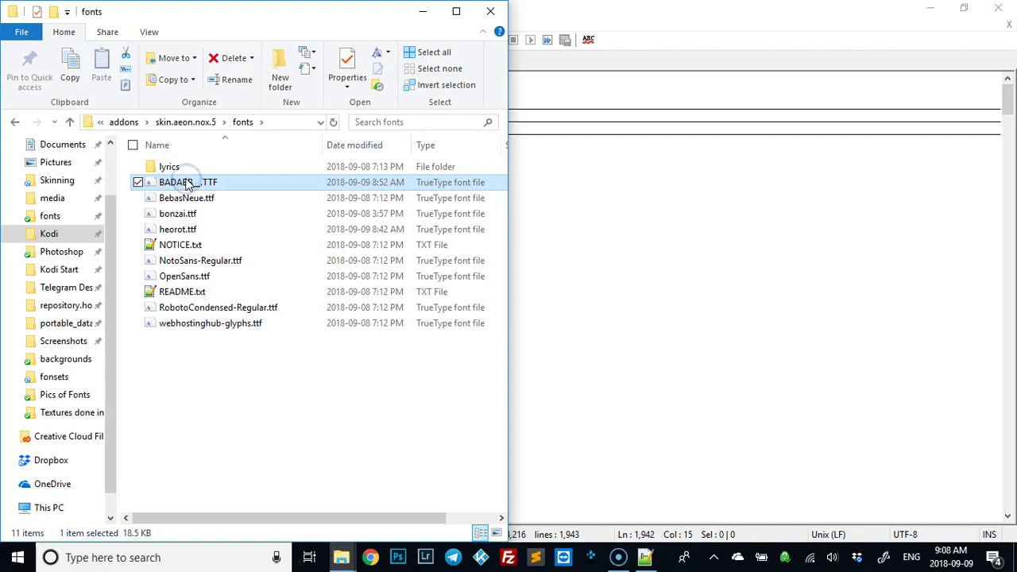
- Locate the edited Font.xml in the skin's 1080i folder
click(197, 123)
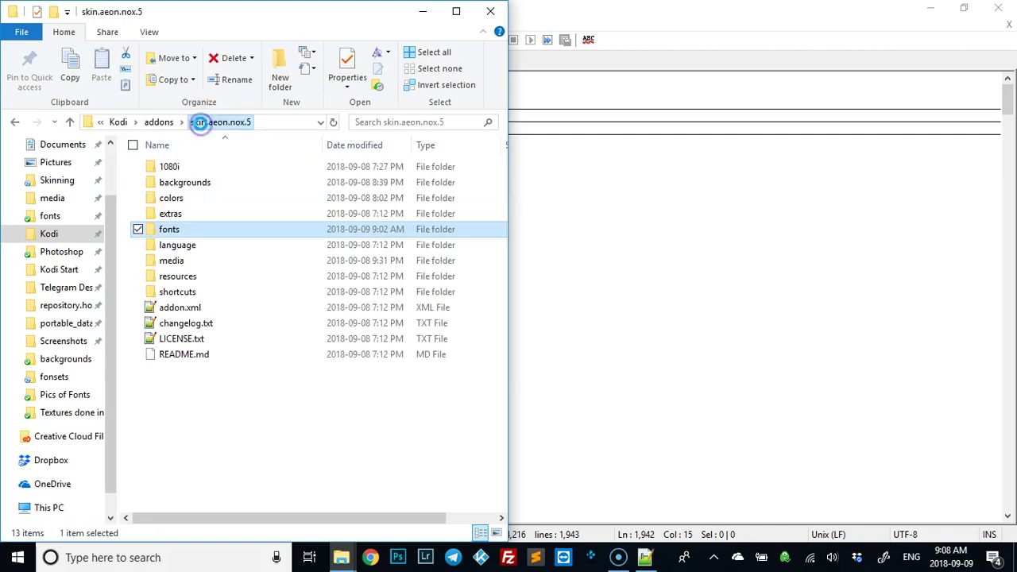
double_click(193, 170)
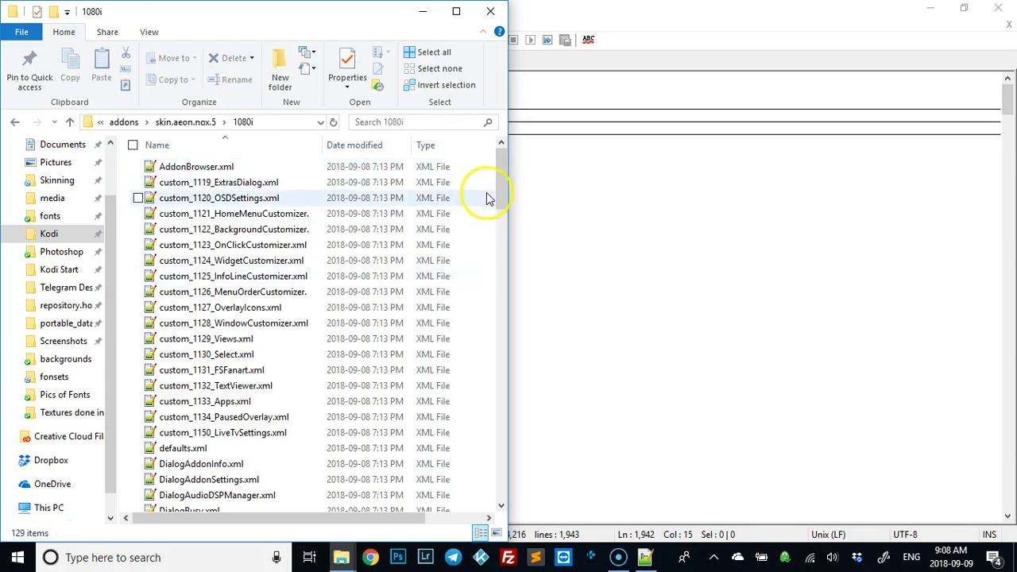
drag(501, 193, 504, 317)
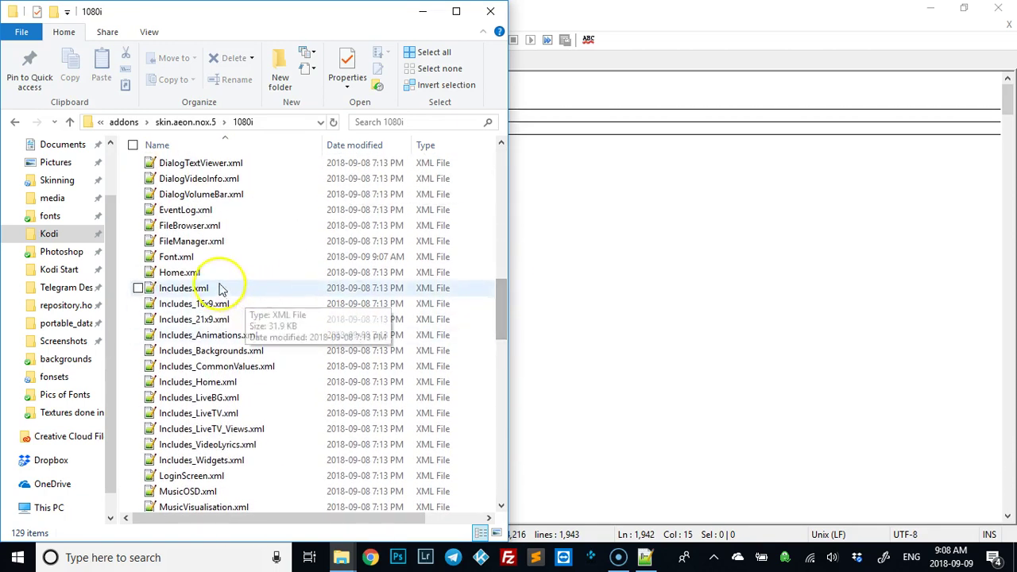
click(208, 262)
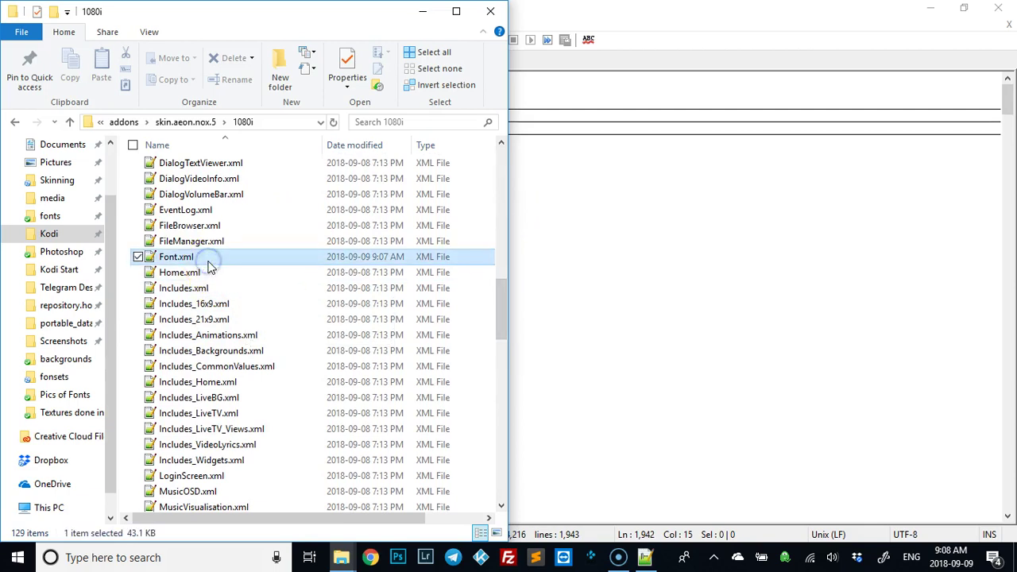
- Open strings.po from the skin's language/English folder to check the #31980 "Bad" entry
click(185, 123)
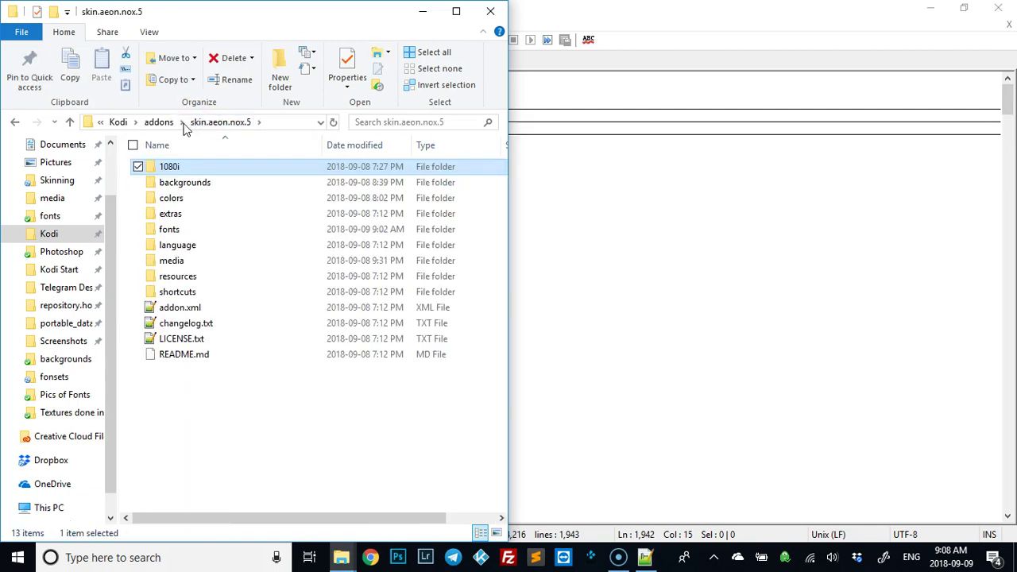
double_click(178, 246)
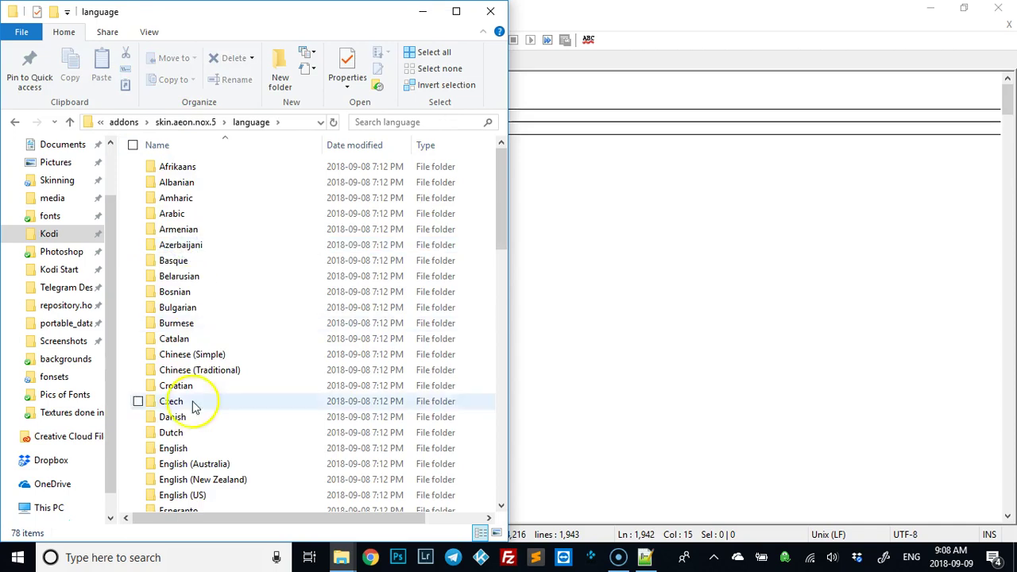
double_click(195, 450)
double_click(207, 168)
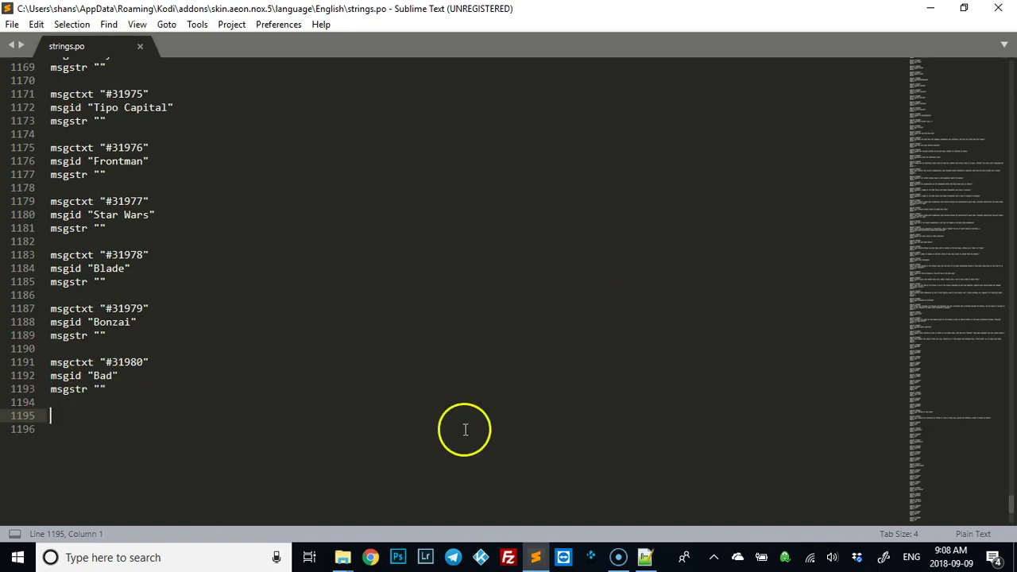
- Switch to Kodi, set the Aeon Nox skin's fonts to Bad, and leave the interface settings
click(482, 562)
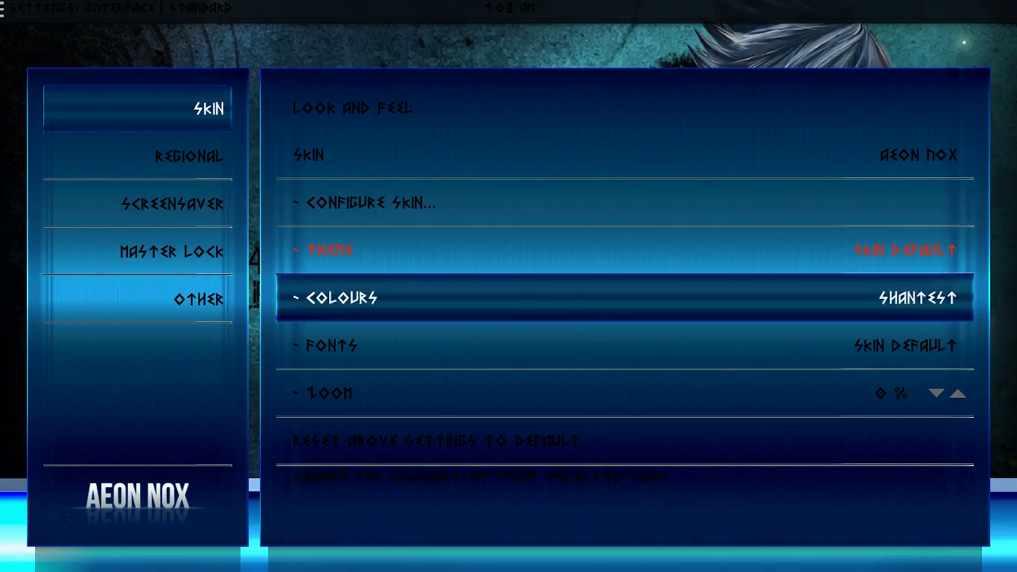
key(Down)
key(Return)
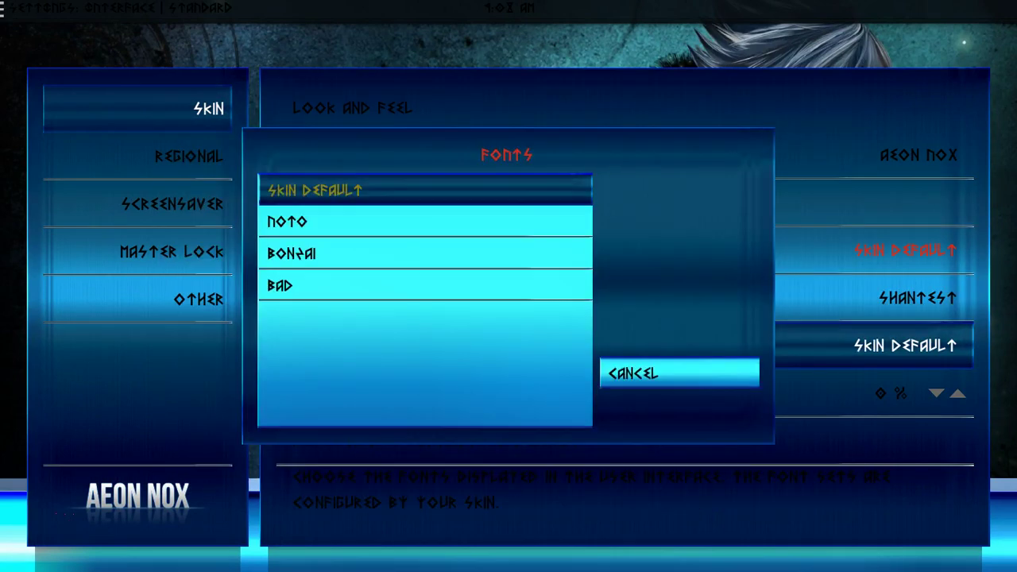
key(Down)
key(Down)
key(Down)
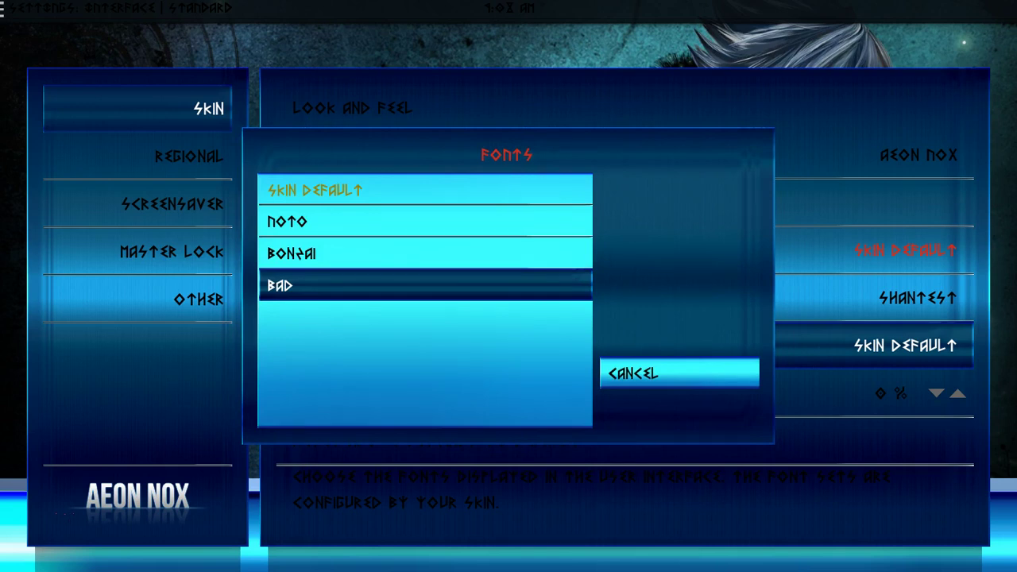
key(Return)
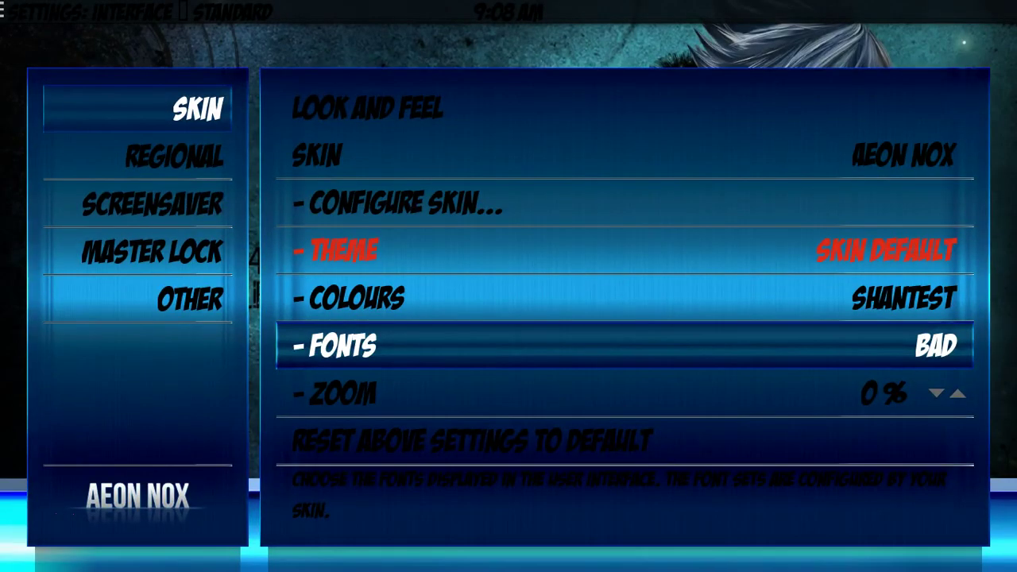
key(Up)
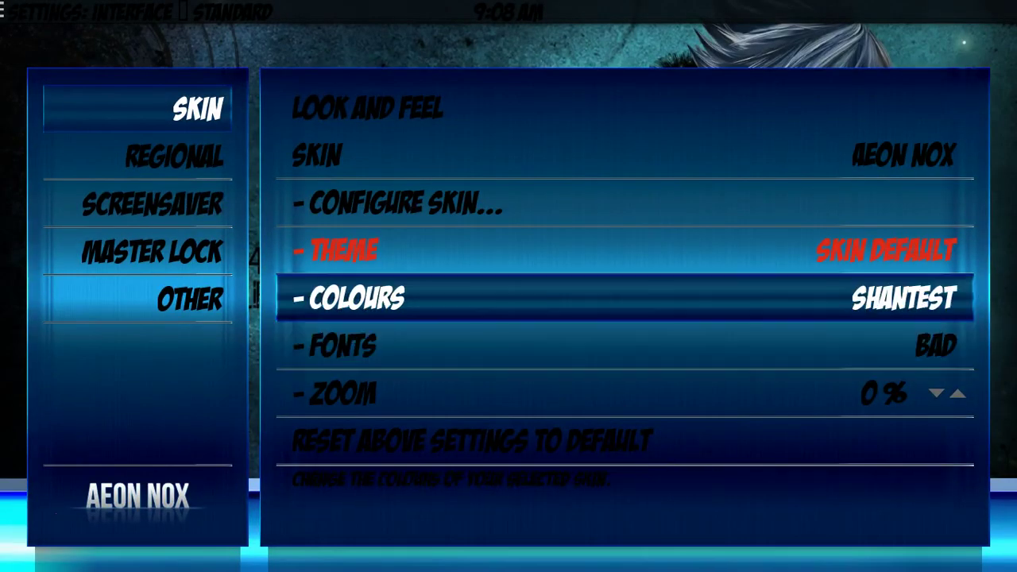
key(Escape)
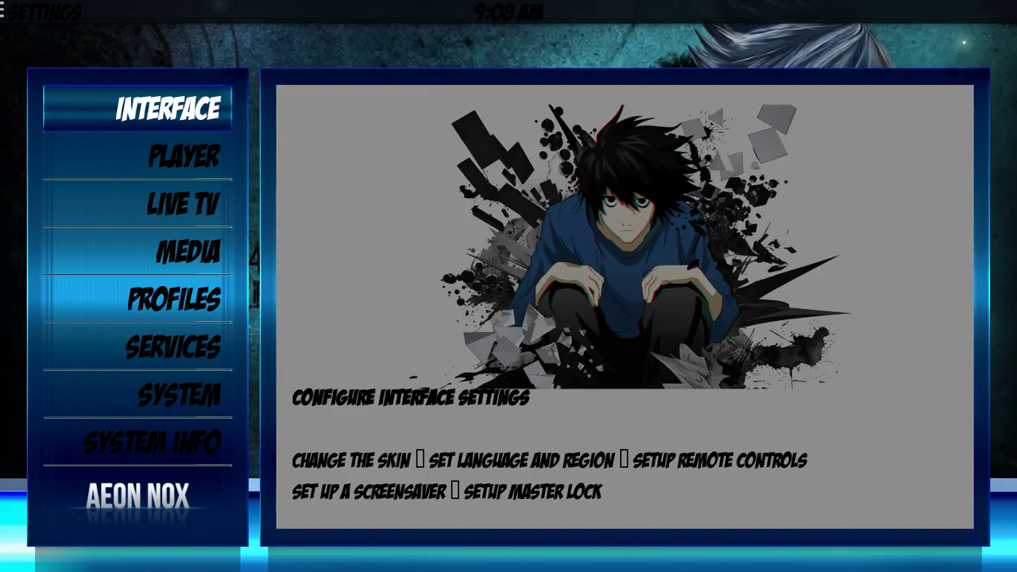
key(Escape)
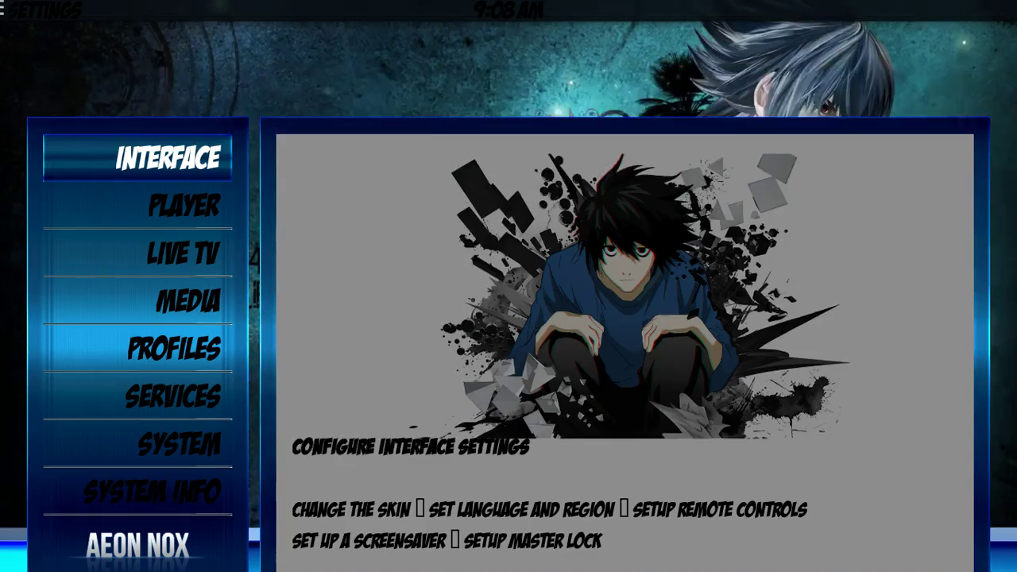